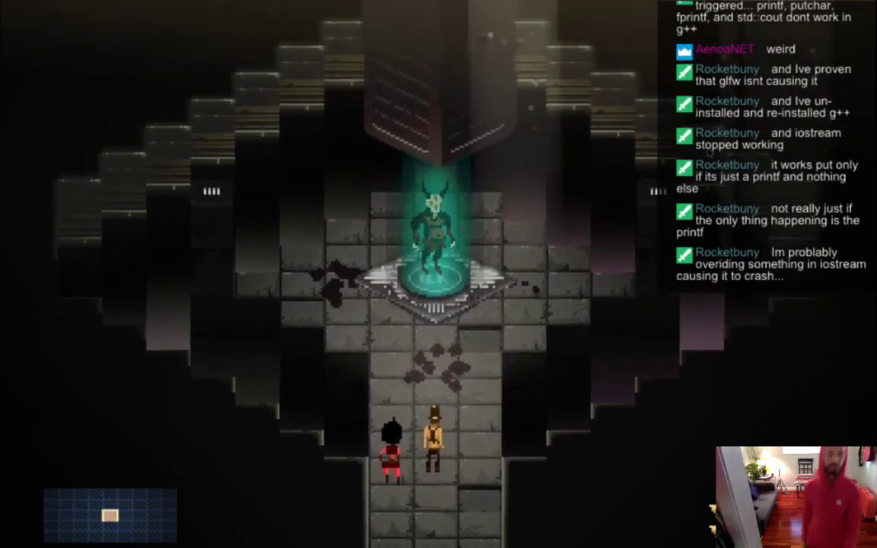
# Quit the running game and review the drobthCryo entity definition beside the createNPCTile code
pyautogui.press('super+q')
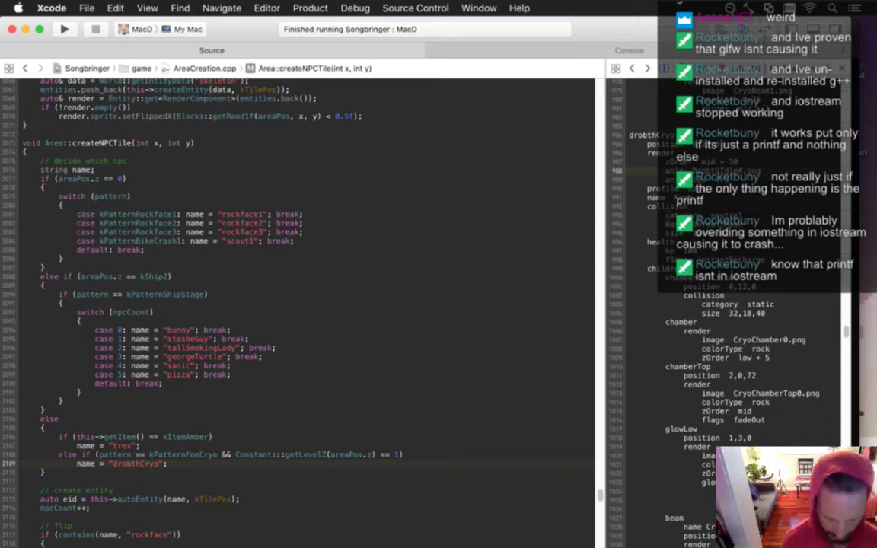
pyautogui.moveTo(845, 200); pyautogui.dragTo(656, 200)
pyautogui.scroll(-5, 453, 270)
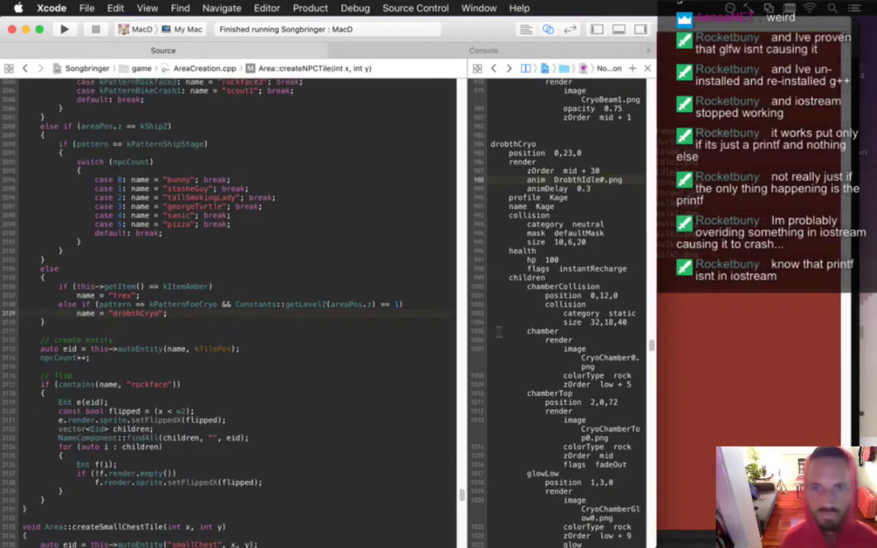
pyautogui.moveTo(656, 266); pyautogui.dragTo(850, 266)
# Switch to Photoshop and open DrobthIdle.psd from the Shadow folder
pyautogui.press('super+Tab')
pyautogui.press('super+Tab')
pyautogui.press('super+Tab')
pyautogui.press('super+Tab')
pyautogui.press('super+Tab')
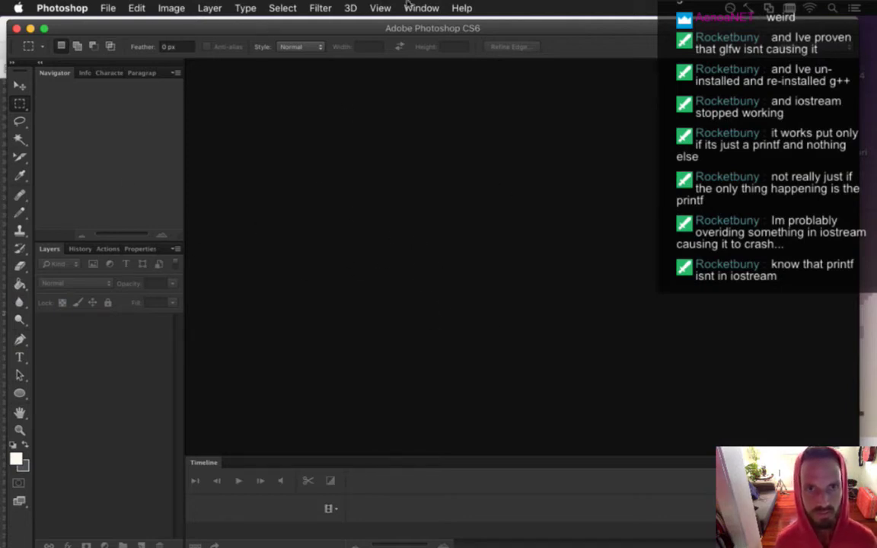
pyautogui.click(107, 8)
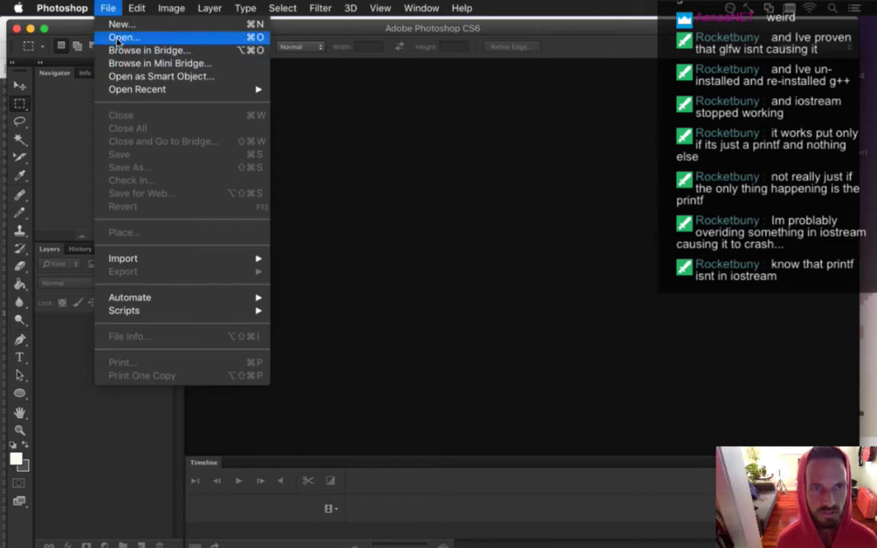
pyautogui.click(119, 38)
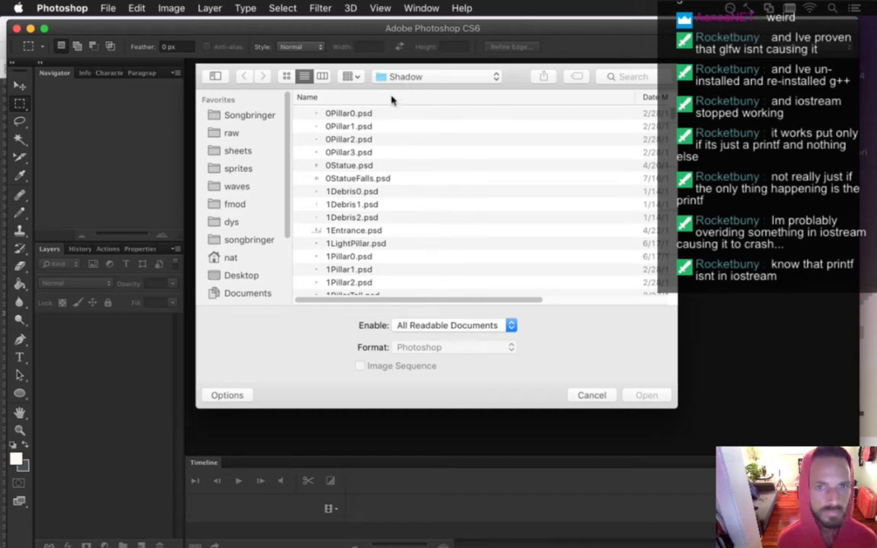
pyautogui.click(561, 177)
pyautogui.write('dr')
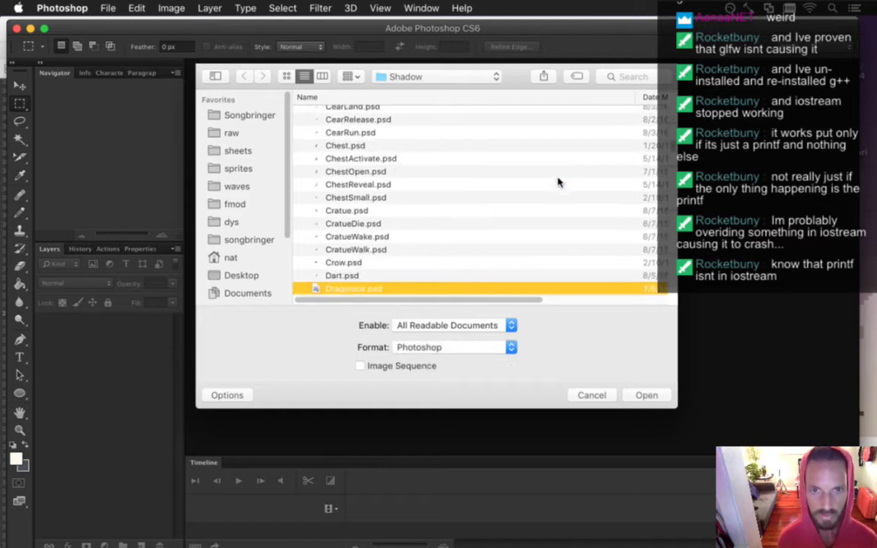
pyautogui.scroll(-6, 671, 279)
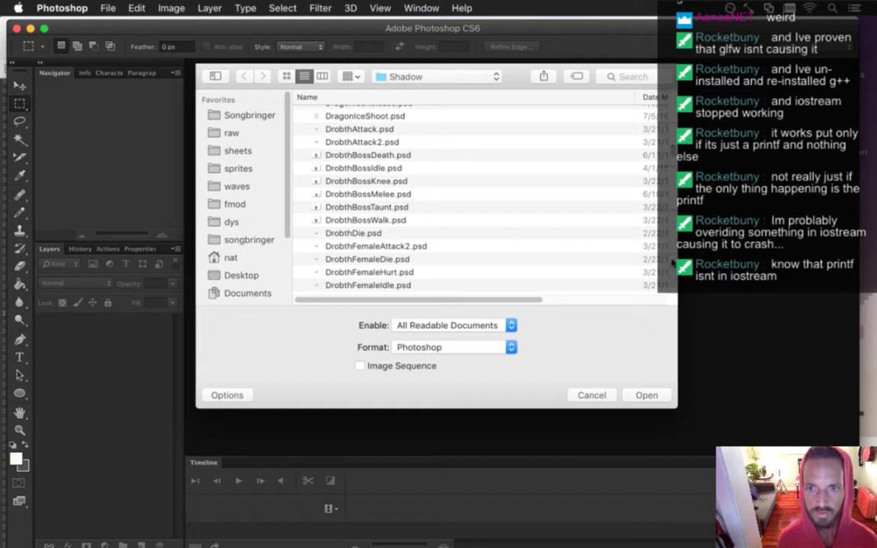
pyautogui.scroll(-6, 655, 251)
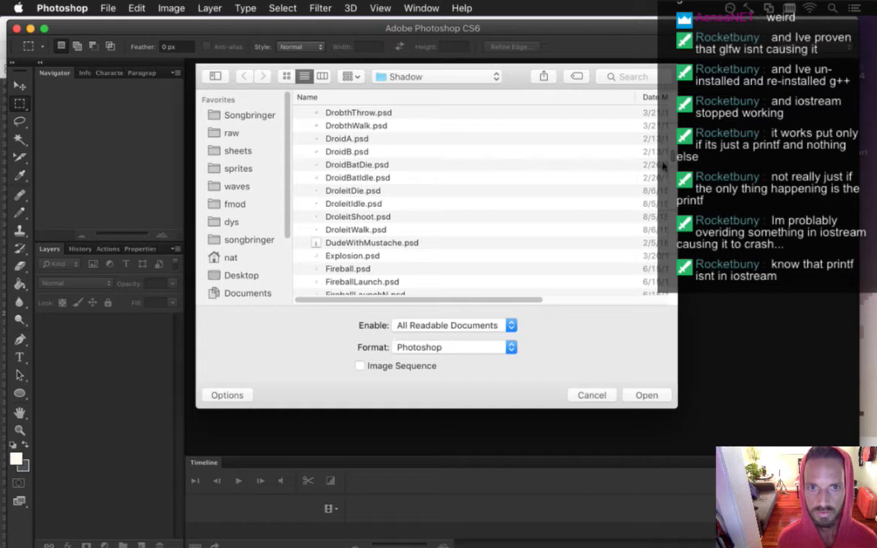
pyautogui.scroll(5, 664, 152)
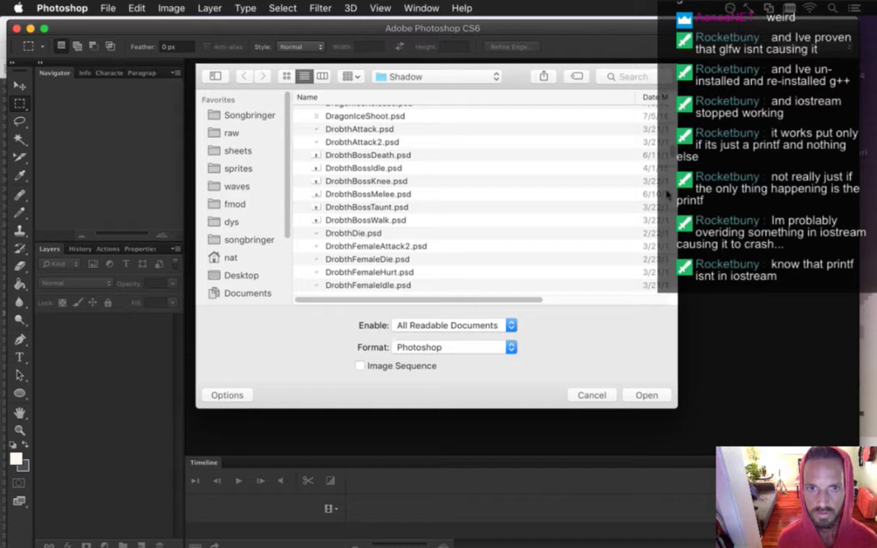
pyautogui.scroll(-4, 672, 150)
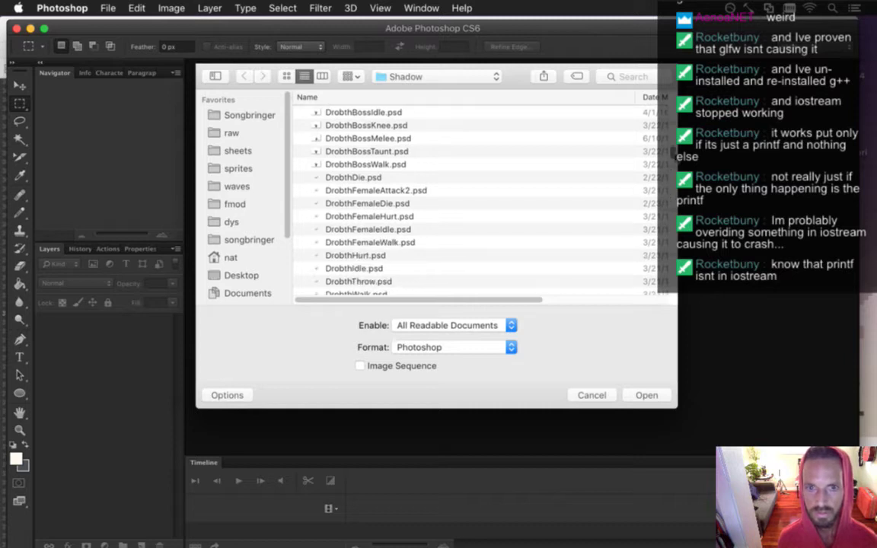
pyautogui.click(384, 268)
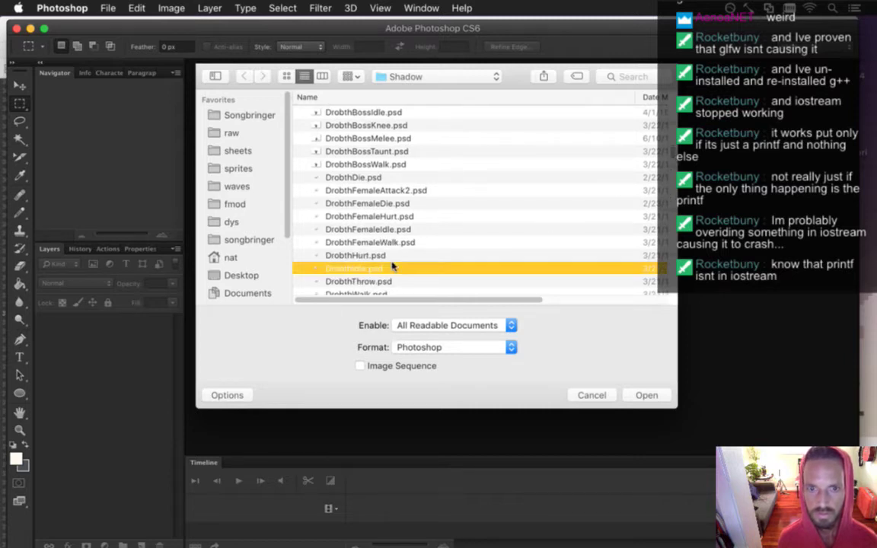
pyautogui.click(631, 394)
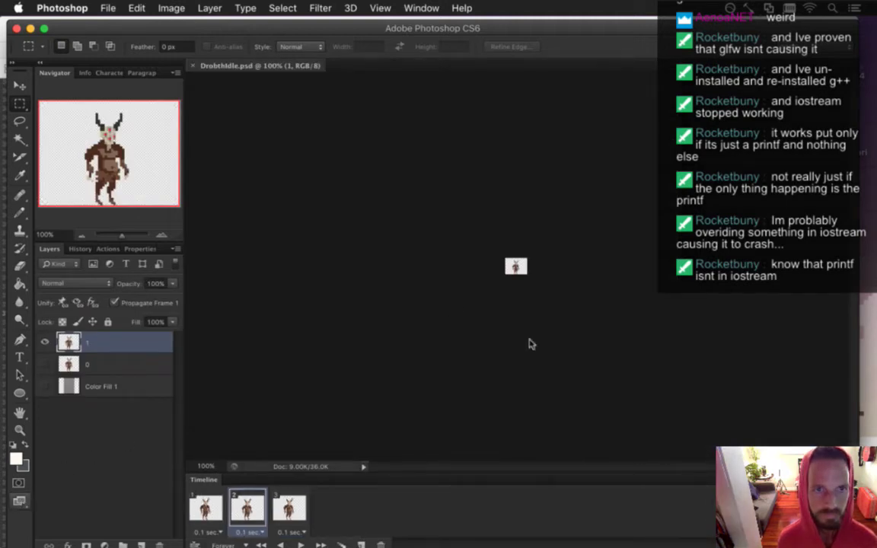
# Save the sprite document under the new name DrobthFloating.psd in the Shadow folder
pyautogui.press('f')
pyautogui.moveTo(438, 295); pyautogui.dragTo(599, 318)
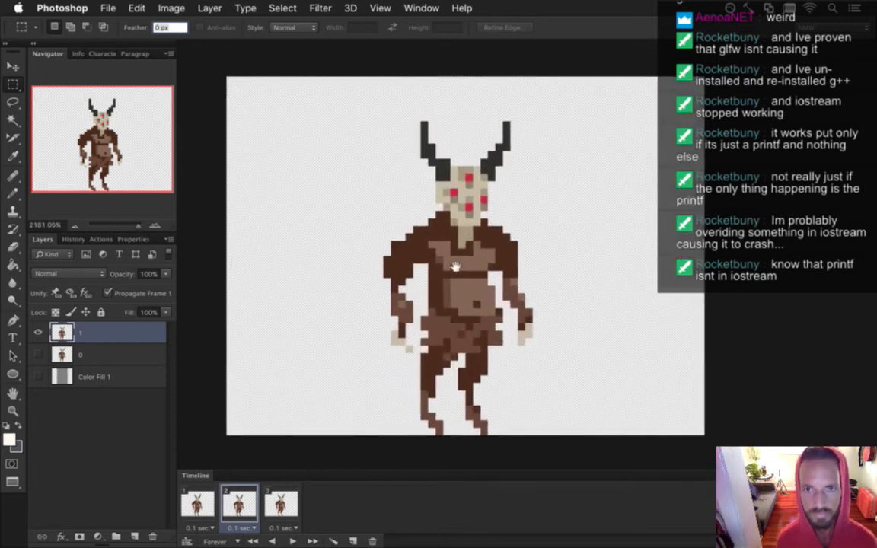
pyautogui.moveTo(464, 265); pyautogui.dragTo(493, 261)
pyautogui.click(105, 8)
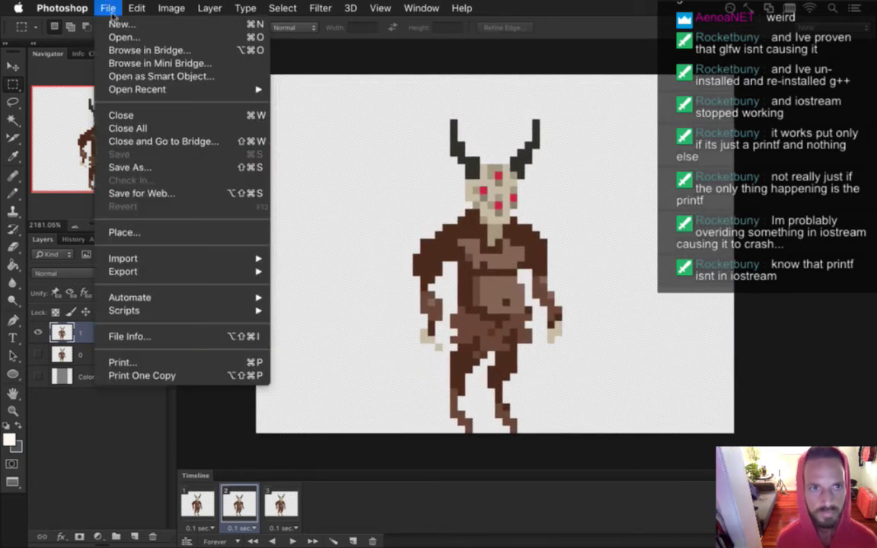
pyautogui.click(128, 168)
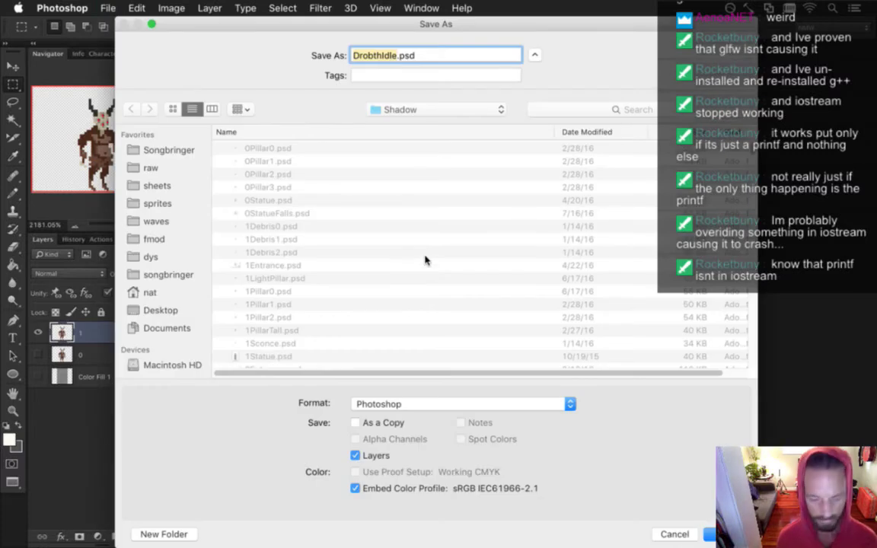
pyautogui.press('Right')
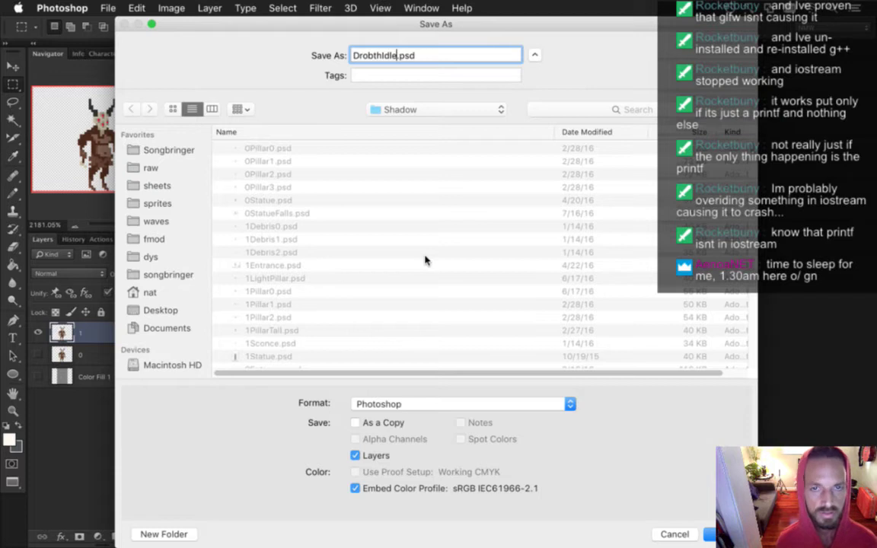
pyautogui.press('BackSpace')
pyautogui.press('BackSpace')
pyautogui.press('BackSpace')
pyautogui.press('BackSpace')
pyautogui.write('Floating')
pyautogui.press('Return')
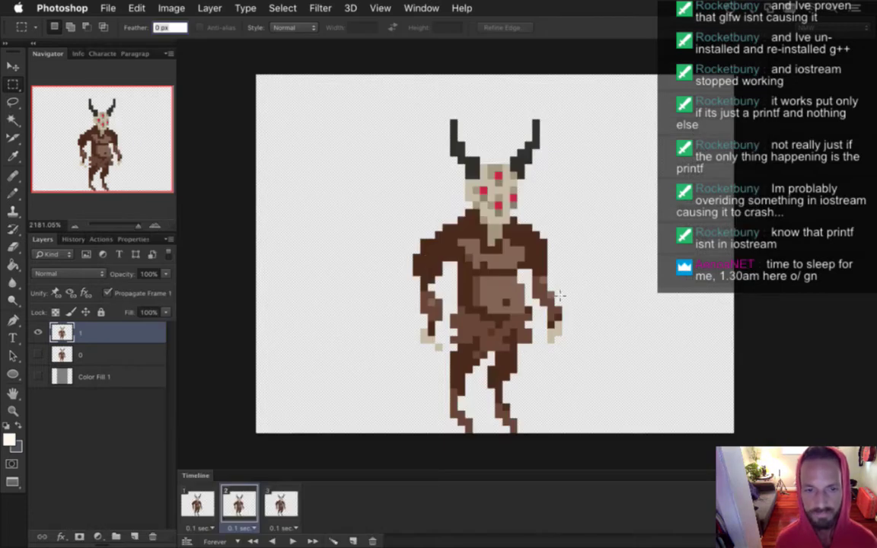
# Compare the creature's poses across the three animation frames
pyautogui.click(202, 504)
pyautogui.click(239, 516)
pyautogui.click(274, 518)
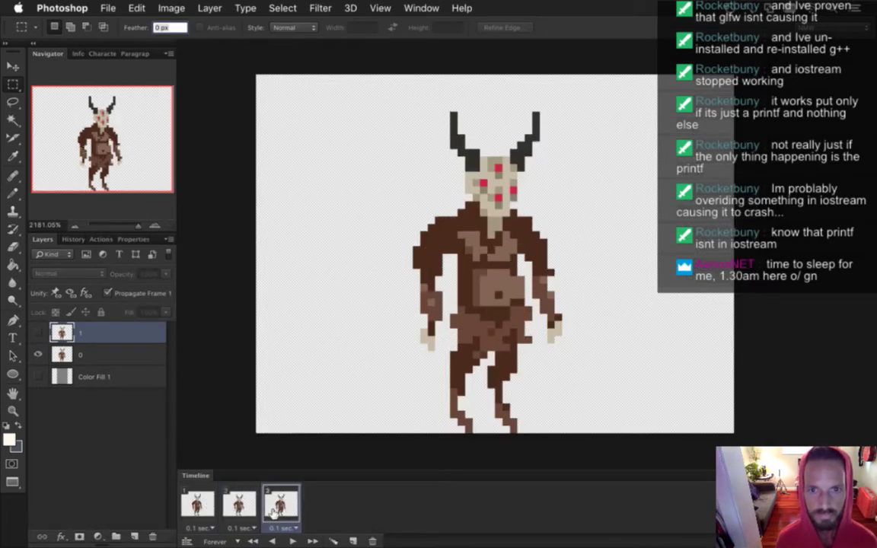
pyautogui.click(239, 505)
pyautogui.click(204, 509)
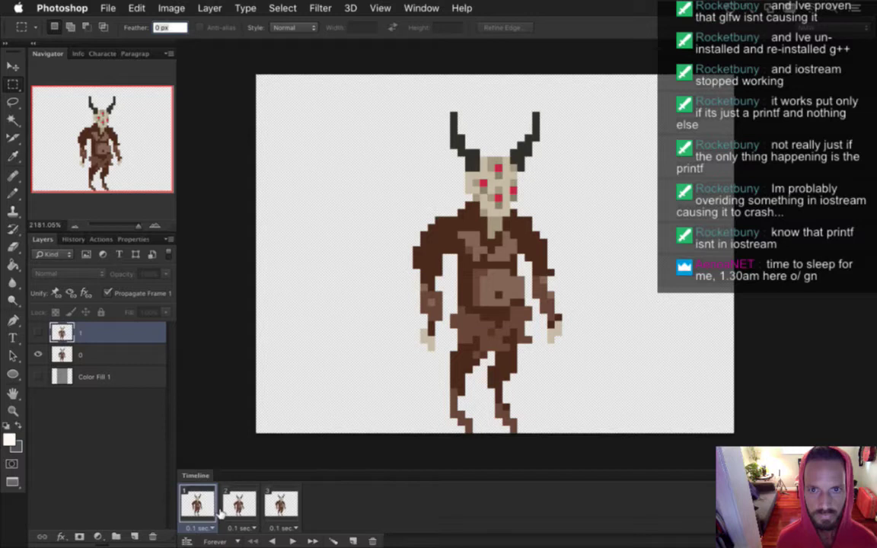
pyautogui.click(245, 514)
pyautogui.click(271, 512)
pyautogui.click(244, 508)
pyautogui.click(213, 508)
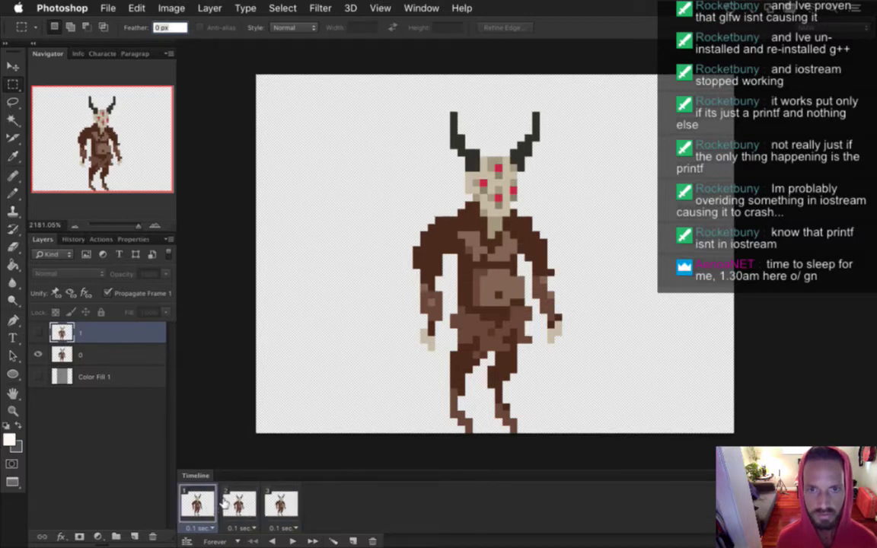
# Set the canvas height to 64 pixels, extending it around a centred anchor
pyautogui.press('super+alt+c')
pyautogui.press('Tab')
pyautogui.write('64')
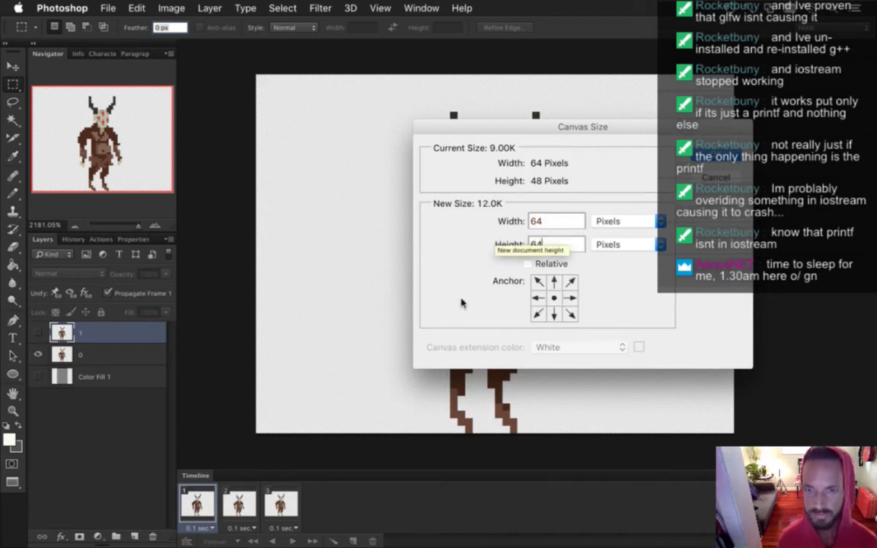
pyautogui.click(554, 281)
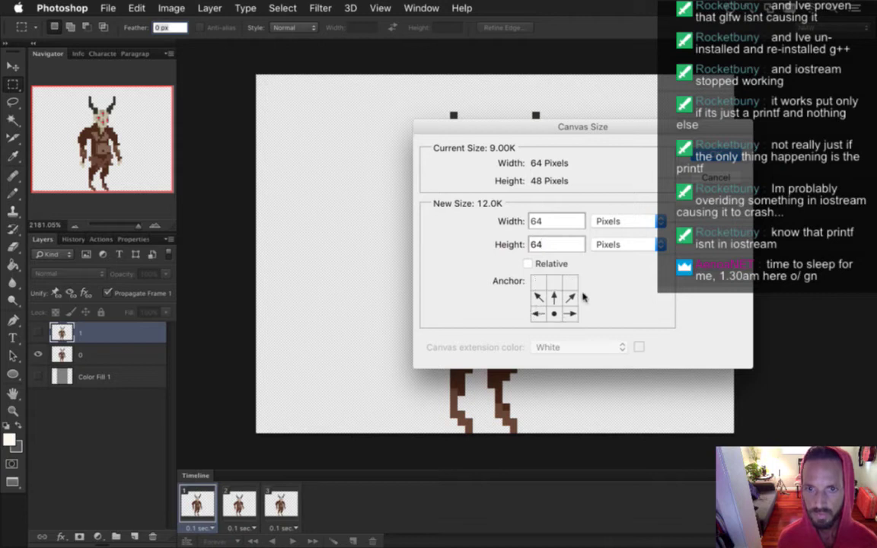
pyautogui.click(554, 298)
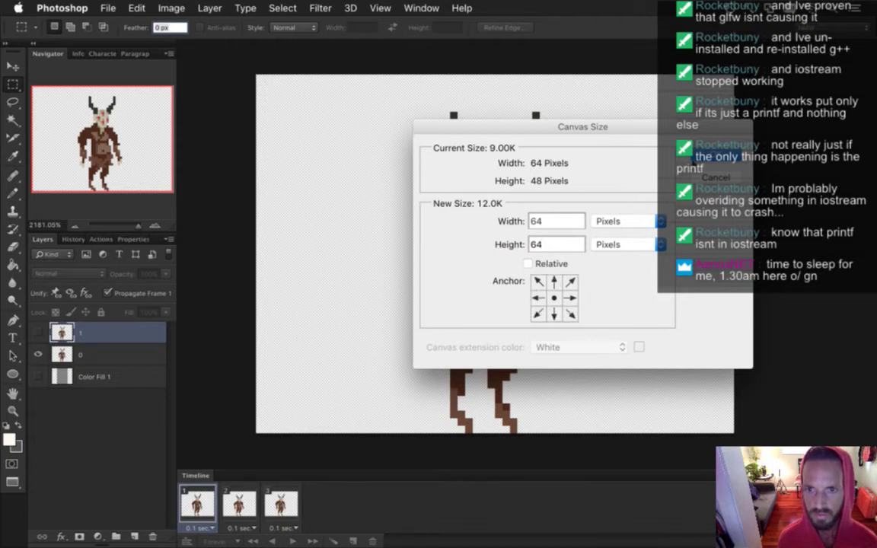
pyautogui.press('Return')
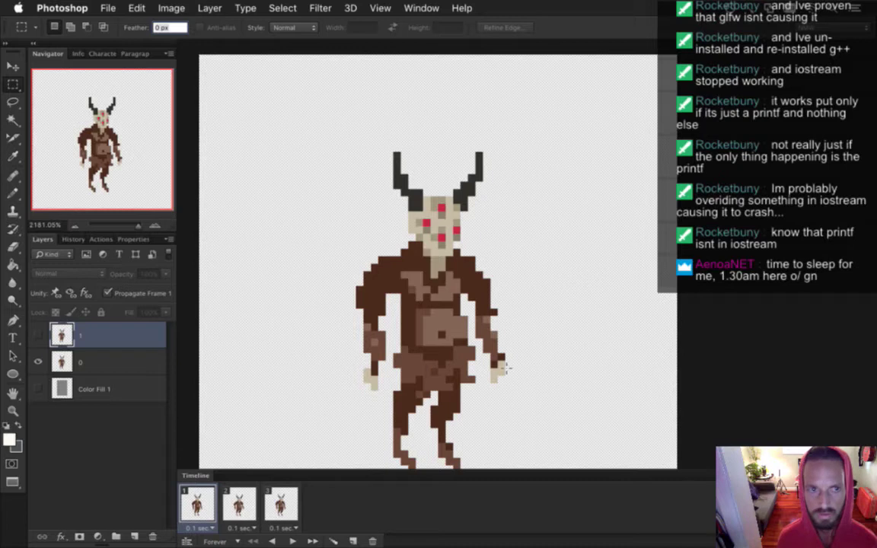
# Review the animation frames and delete the second and third, keeping only the first
pyautogui.moveTo(467, 351); pyautogui.dragTo(506, 283)
pyautogui.scroll(3, 506, 284)
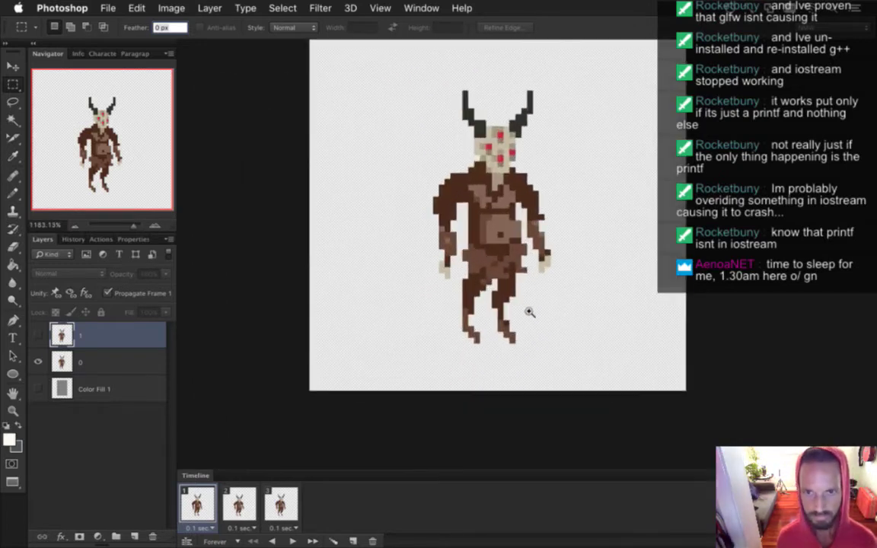
pyautogui.scroll(3, 519, 242)
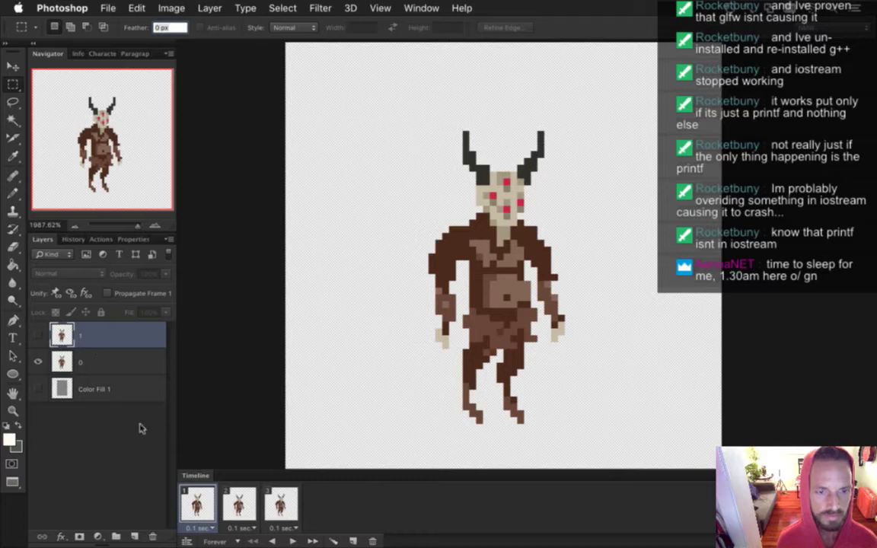
pyautogui.click(232, 499)
pyautogui.click(286, 499)
pyautogui.click(245, 505)
pyautogui.click(210, 505)
pyautogui.click(247, 507)
pyautogui.click(286, 505)
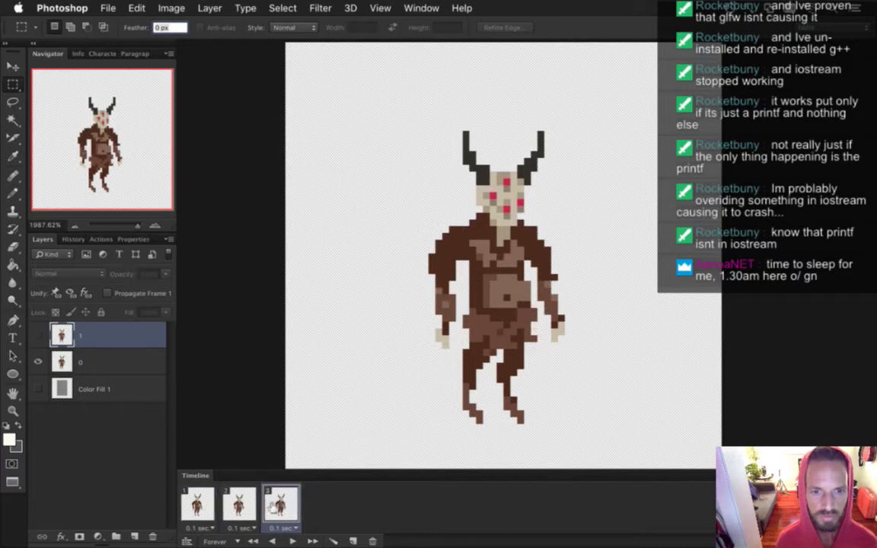
pyautogui.click(372, 540)
pyautogui.click(372, 540)
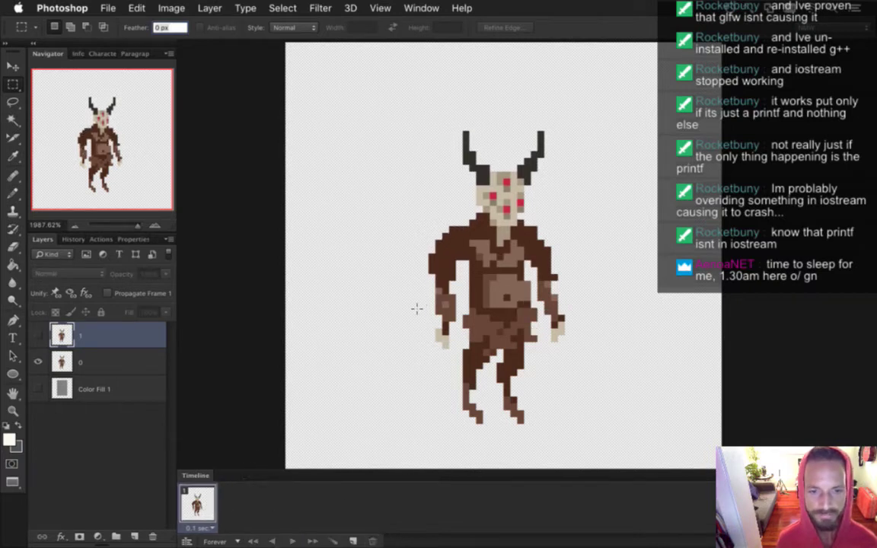
# Delete layer 0 and turn off Propagate Frame 1
pyautogui.click(107, 364)
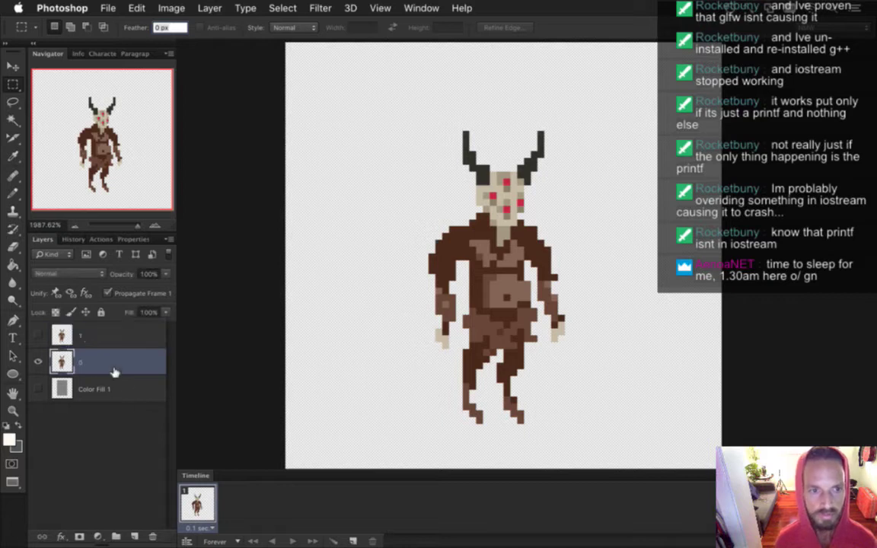
pyautogui.click(153, 537)
pyautogui.click(107, 293)
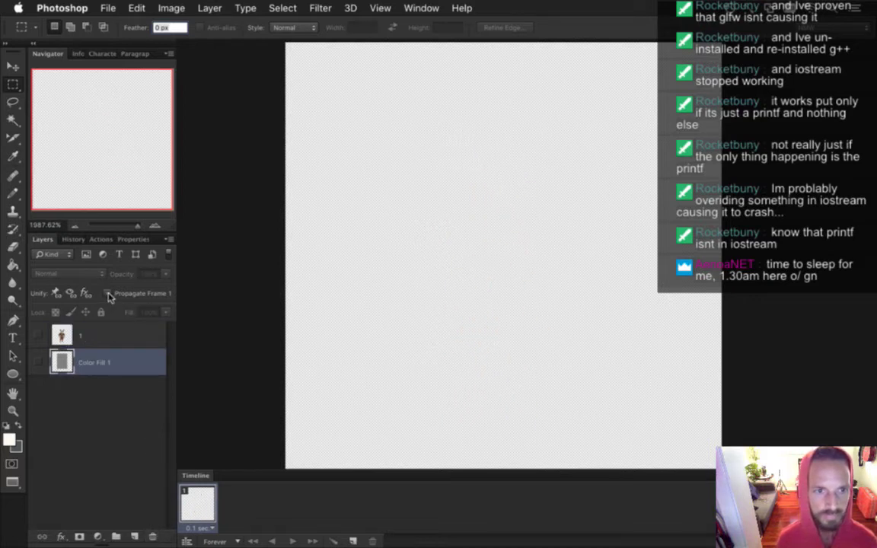
# Show the Color Fill 1 layer and scale it to 200% width and 133.33% height to cover the whole canvas
pyautogui.click(39, 363)
pyautogui.press('v')
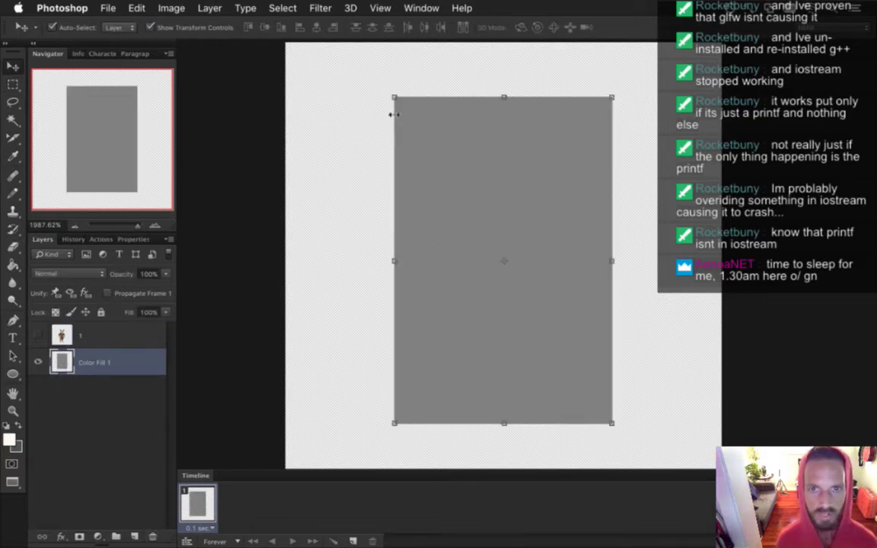
pyautogui.scroll(-1, 472, 244)
pyautogui.moveTo(401, 114); pyautogui.dragTo(306, 67)
pyautogui.moveTo(596, 404); pyautogui.dragTo(694, 453)
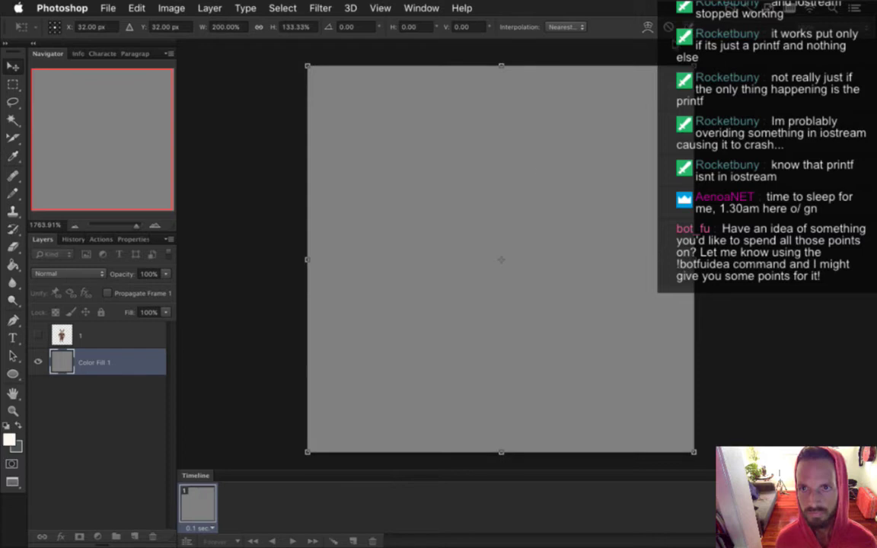
pyautogui.press('Return')
# Show and select sprite layer 1 above the grey background, with the Rectangular Marquee tool active
pyautogui.click(38, 335)
pyautogui.click(100, 335)
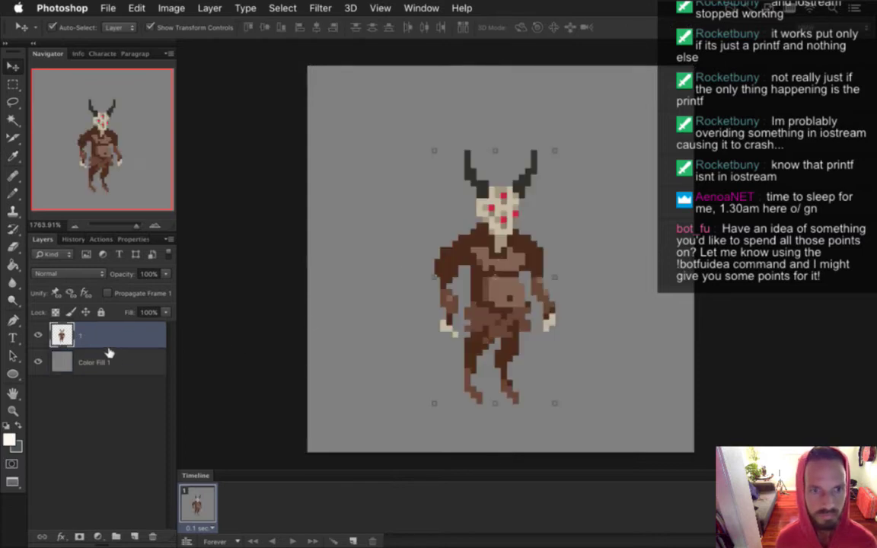
pyautogui.press('m')
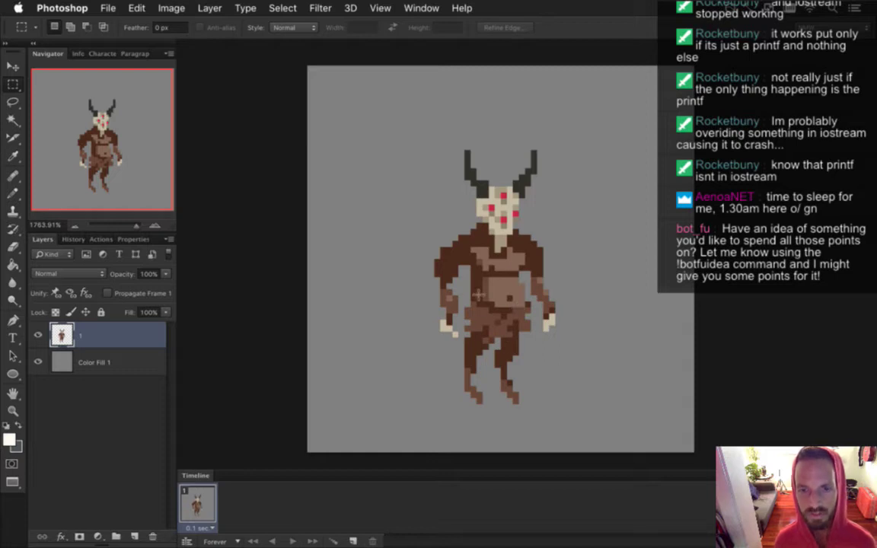
pyautogui.keyDown('super'); pyautogui.click(494, 245); pyautogui.keyUp('super')
pyautogui.scroll(3, 494, 245)
pyautogui.click(421, 7)
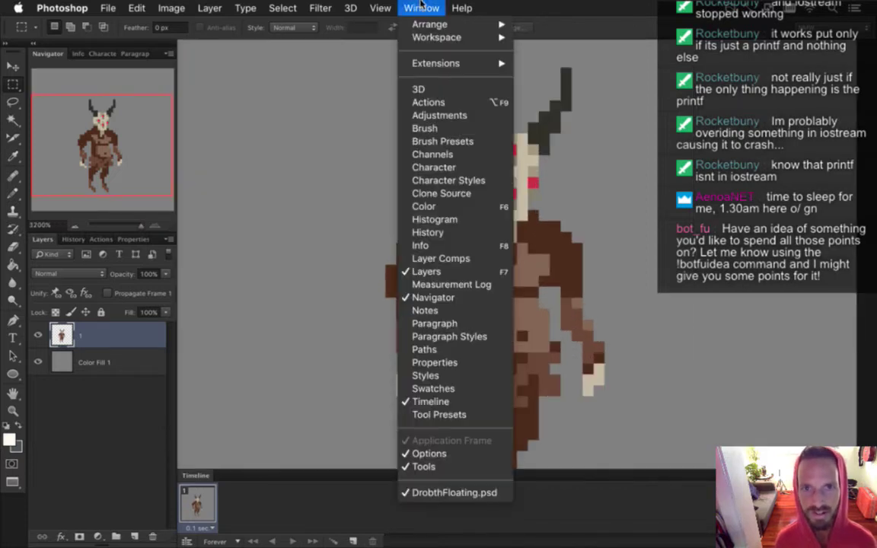
pyautogui.click(335, 162)
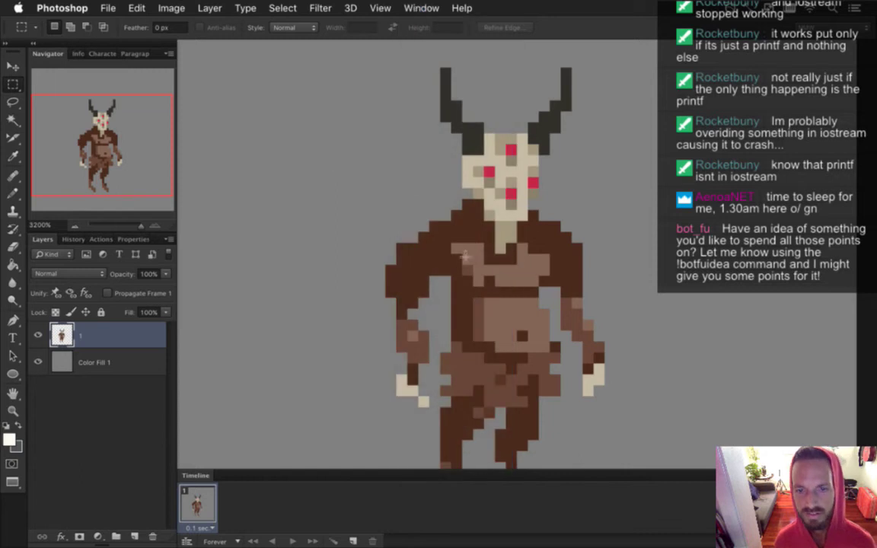
pyautogui.scroll(-1, 487, 280)
pyautogui.scroll(-3, 465, 282)
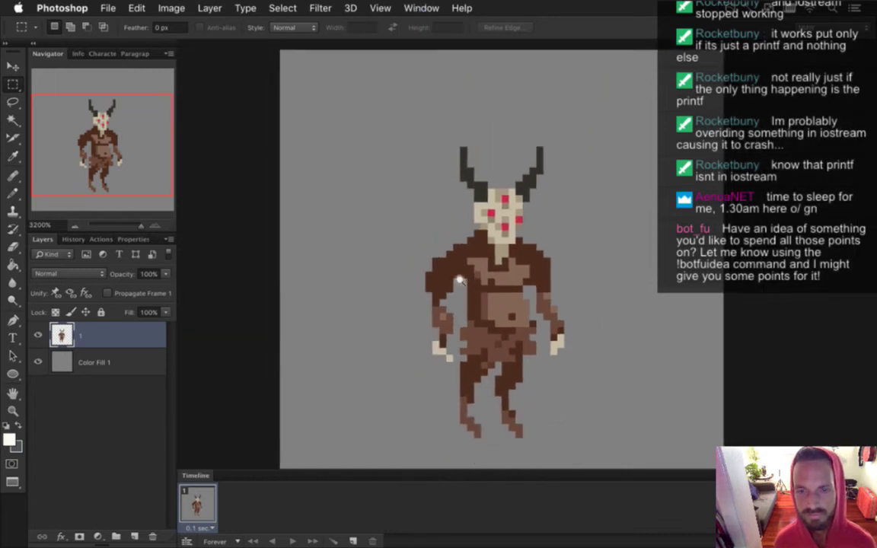
# Sample the skull's light bone colour and pencil in the missing pixels along the right edge of the face
pyautogui.press('i')
pyautogui.click(470, 174)
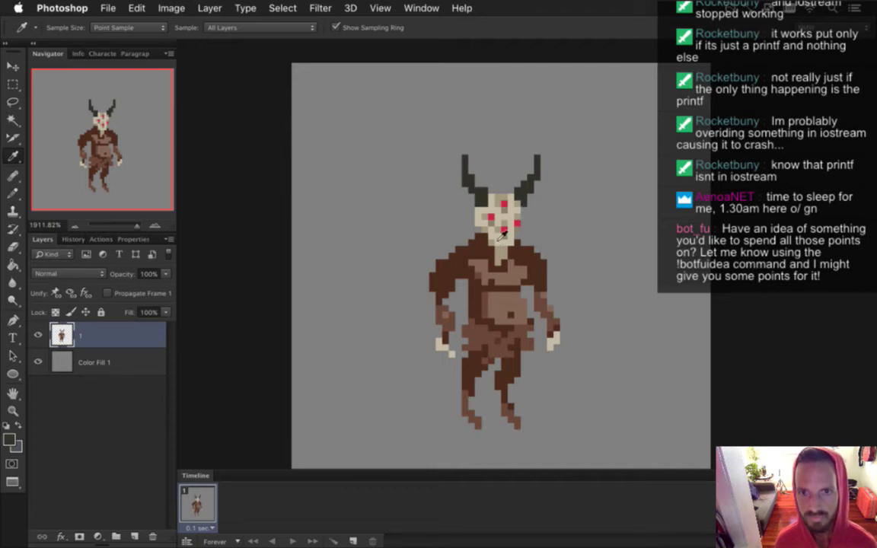
pyautogui.moveTo(514, 238); pyautogui.dragTo(546, 238)
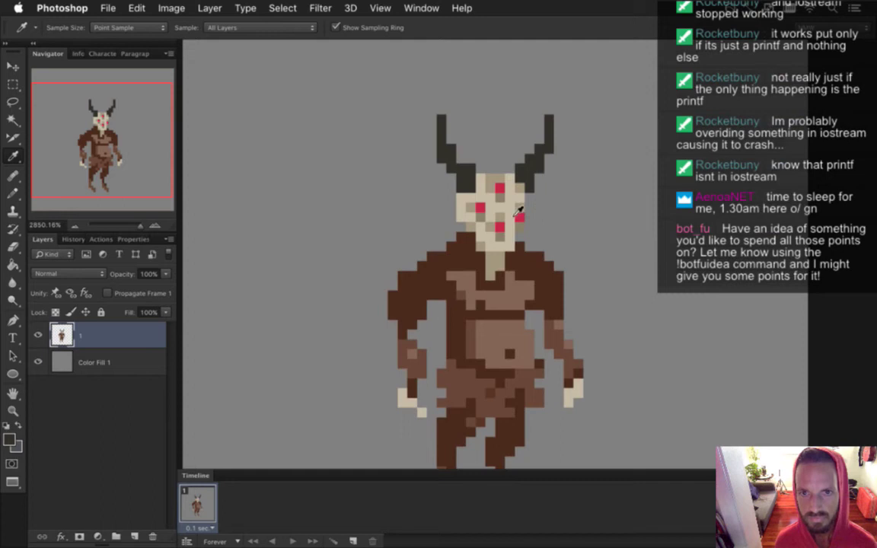
pyautogui.click(517, 209)
pyautogui.press('b')
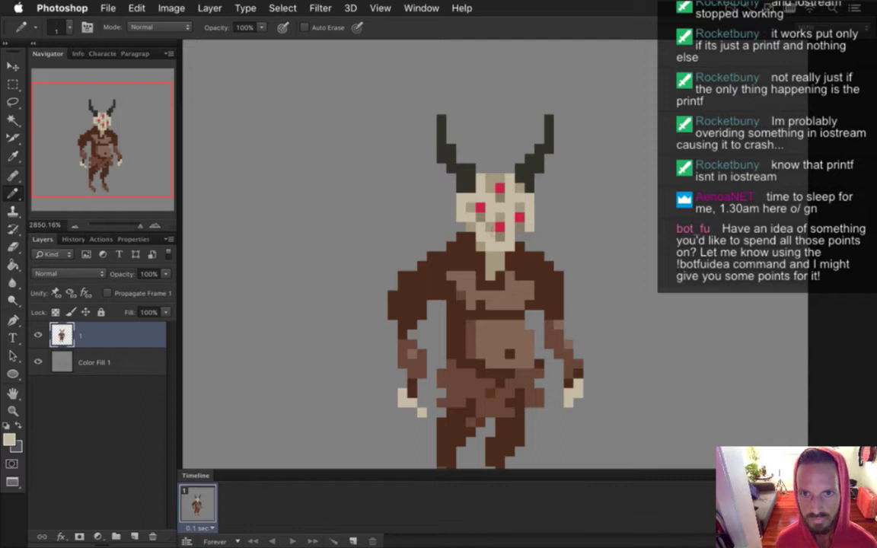
# Select the right half of the head with its horn, shift it one pixel to the left and deselect
pyautogui.press('m')
pyautogui.moveTo(476, 97)
pyautogui.mouseDown()
pyautogui.moveTo(527, 169)
pyautogui.moveTo(562, 281)
pyautogui.mouseUp()
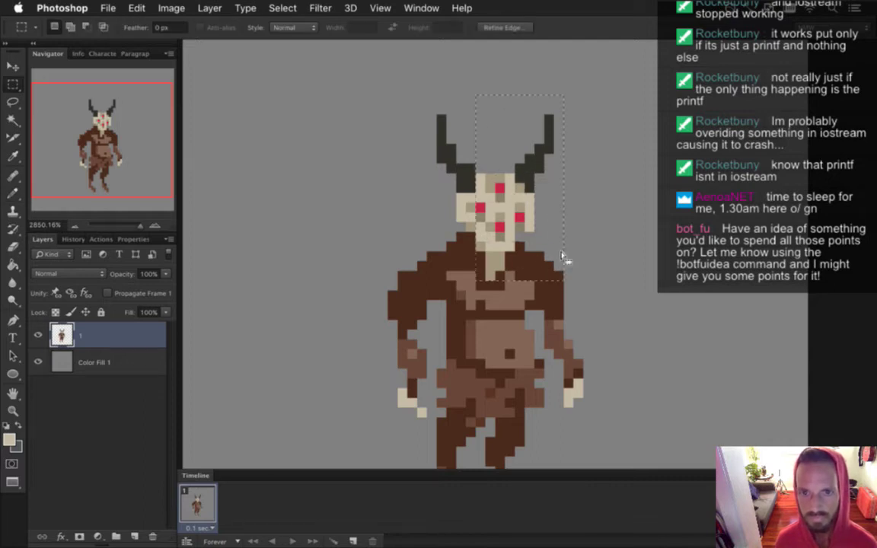
pyautogui.press('v')
pyautogui.press('Left')
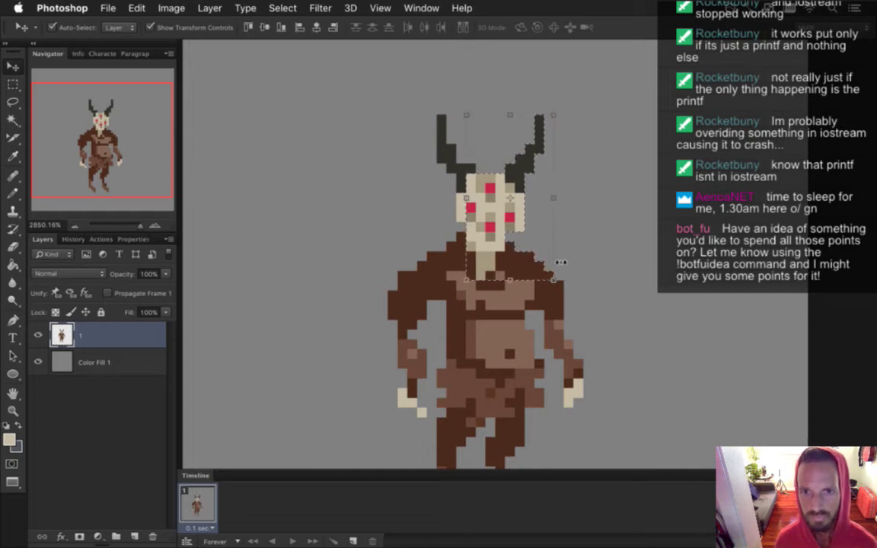
pyautogui.hotkey('ctrl', 'd')
pyautogui.press('m')
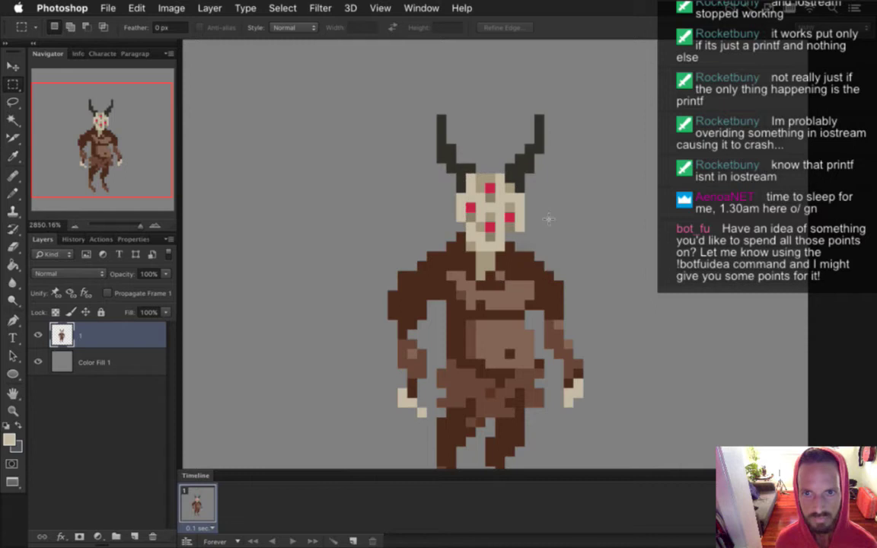
# Widen the pointed chin into two tan prongs and add light bone pixels down its centre
pyautogui.press('b')
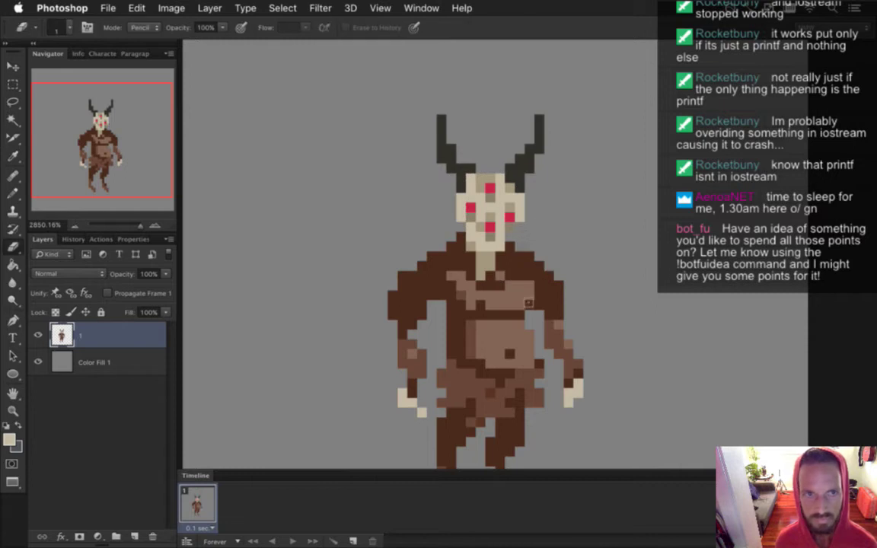
pyautogui.press('i')
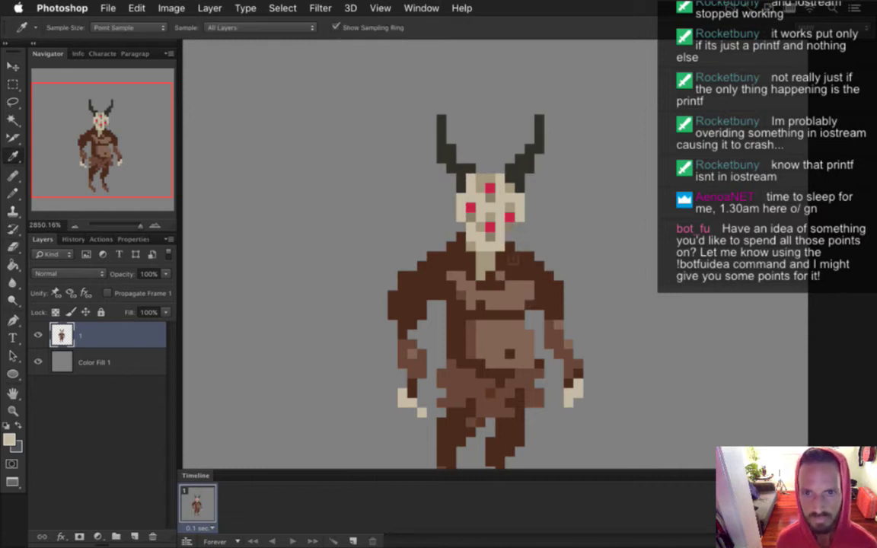
pyautogui.press('b')
pyautogui.press('i')
pyautogui.press('b')
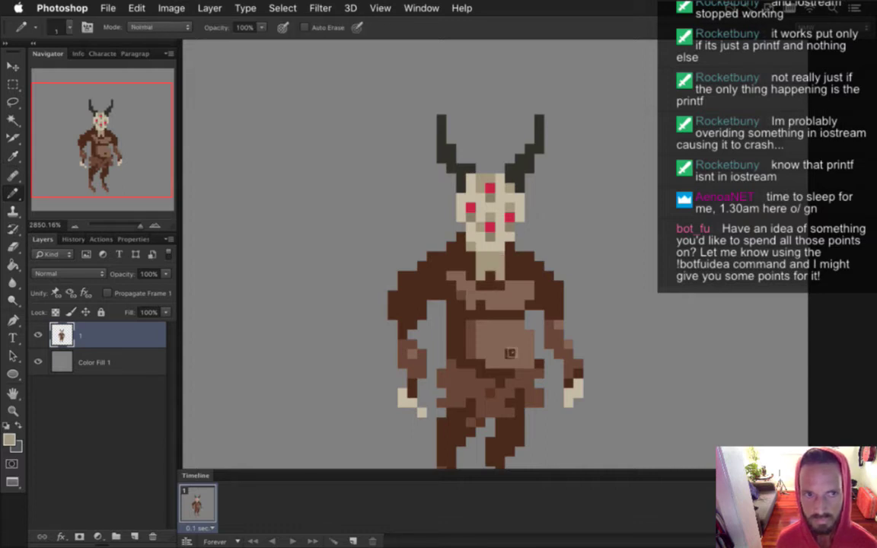
pyautogui.keyDown('alt'); pyautogui.click(486, 254); pyautogui.keyUp('alt')
pyautogui.press('i')
pyautogui.click(466, 222)
pyautogui.press('b')
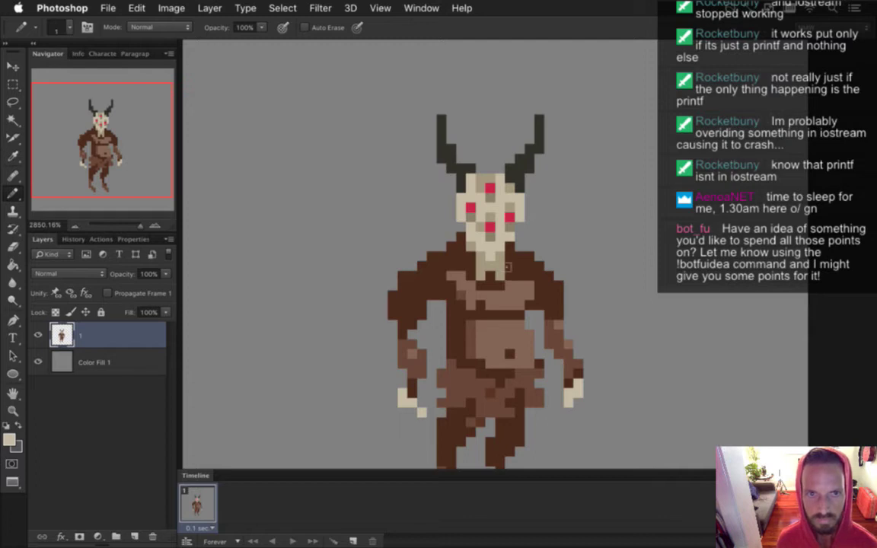
# Rework the upper right of the skull, filling and shading the forehead in bone and tan and matching the horn's dark base
pyautogui.keyDown('alt'); pyautogui.click(517, 199); pyautogui.keyUp('alt')
pyautogui.click(510, 179)
pyautogui.click(520, 188)
pyautogui.press('i')
pyautogui.click(518, 156)
pyautogui.press('b')
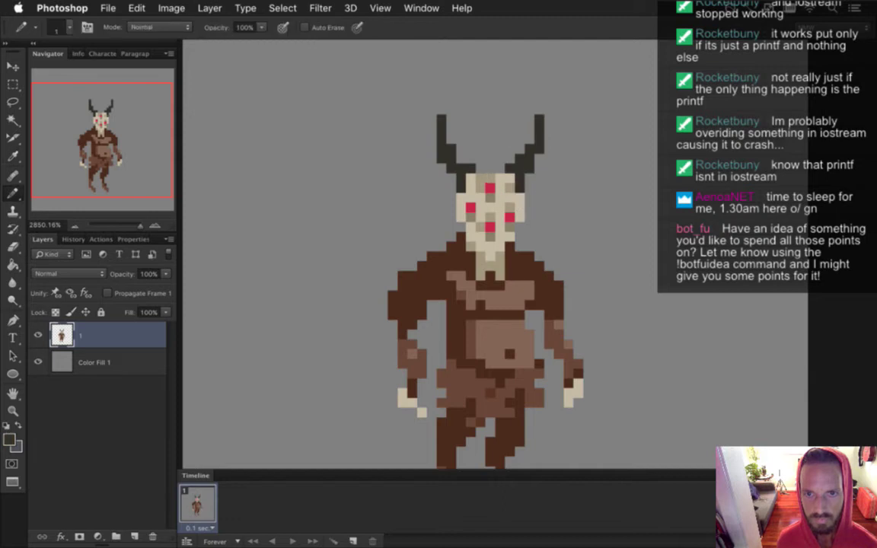
pyautogui.press('i')
pyautogui.click(437, 167)
pyautogui.press('b')
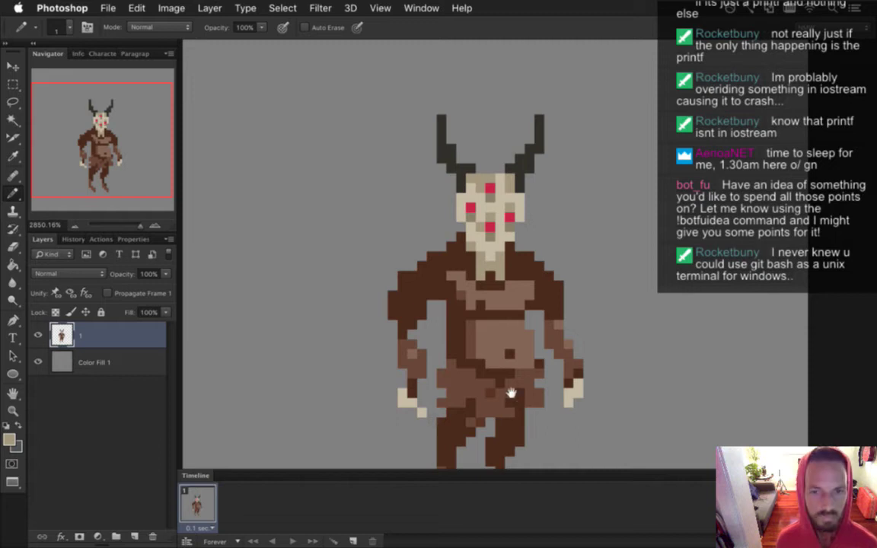
# Touch up the lower face and right cheek with sampled light bone and darker tan pixels
pyautogui.scroll(-2, 515, 404)
pyautogui.press('i')
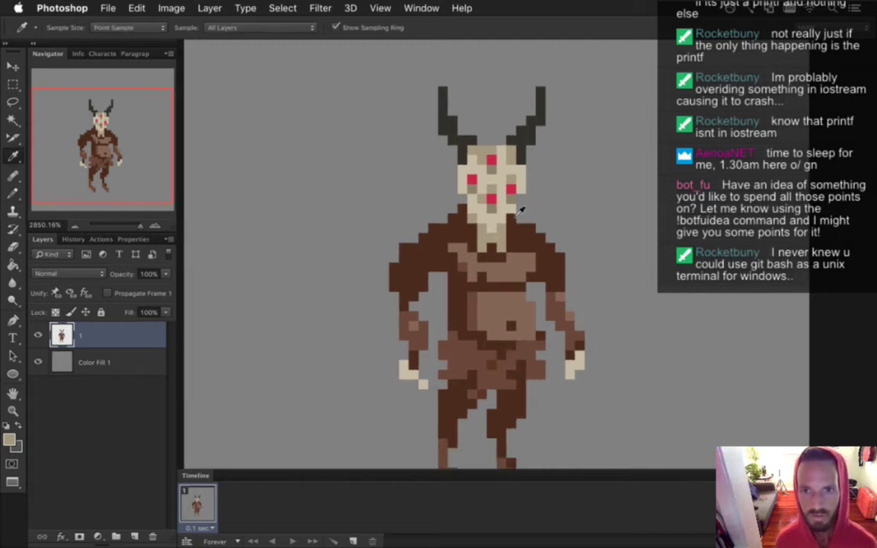
pyautogui.press('b')
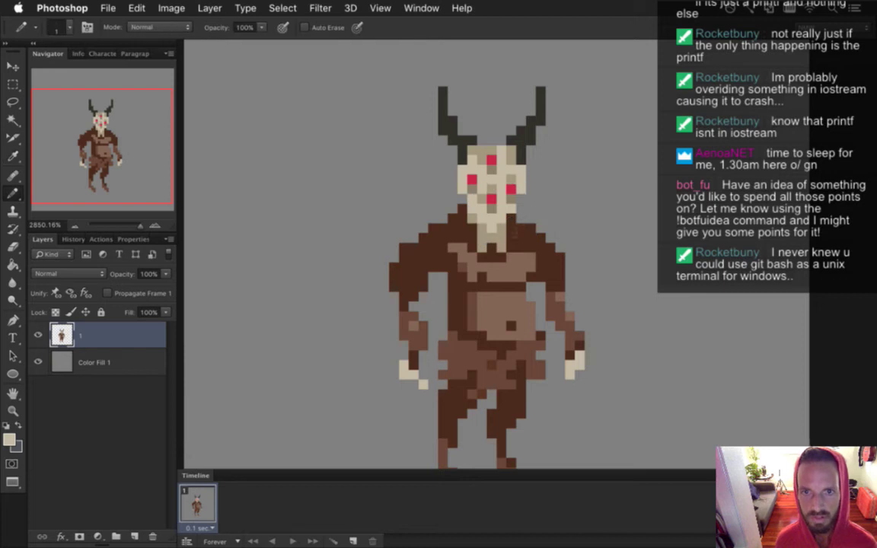
pyautogui.press('i')
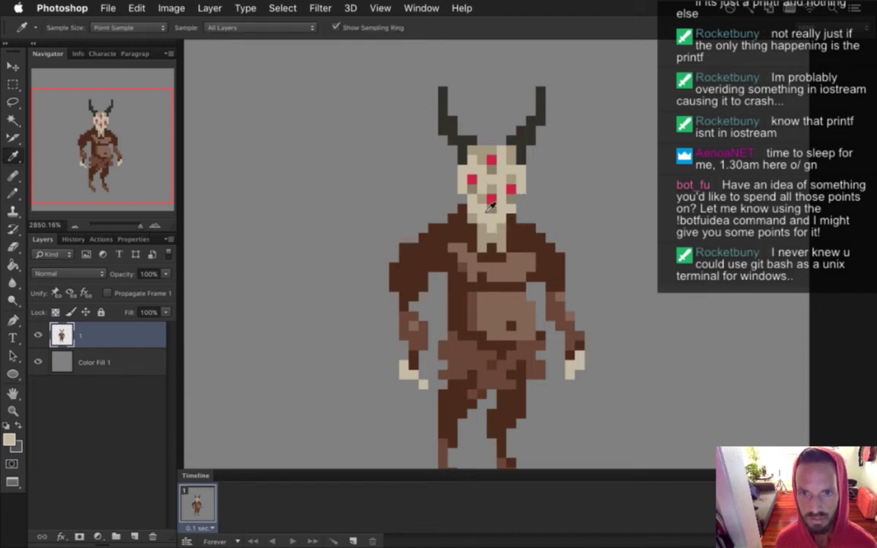
pyautogui.press('b')
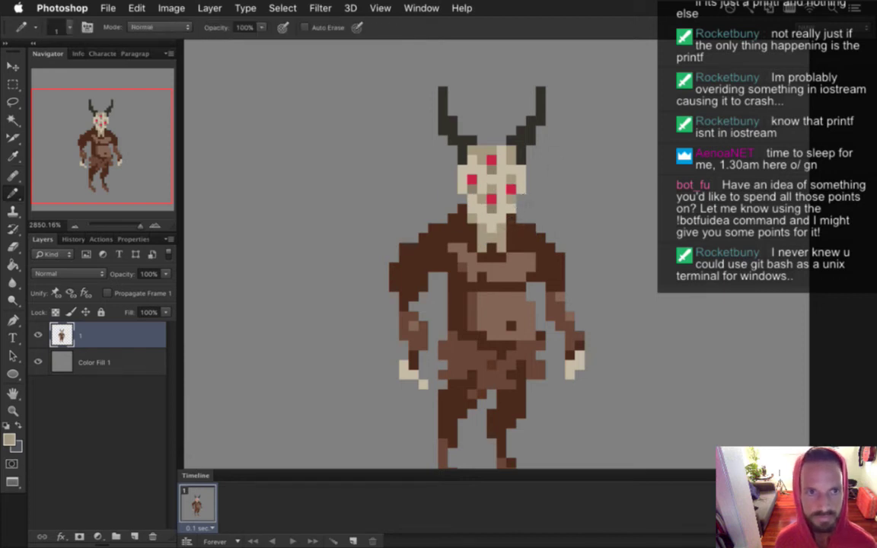
# Paint dark brown beside the chin and along the right edge of the chest to even out the torso
pyautogui.keyDown('alt'); pyautogui.click(462, 219); pyautogui.keyUp('alt')
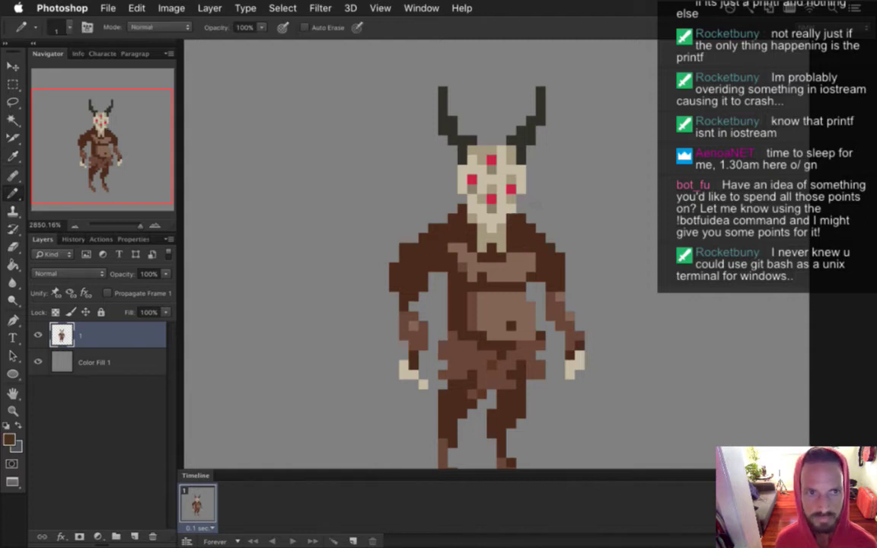
pyautogui.keyDown('alt'); pyautogui.click(546, 276); pyautogui.keyUp('alt')
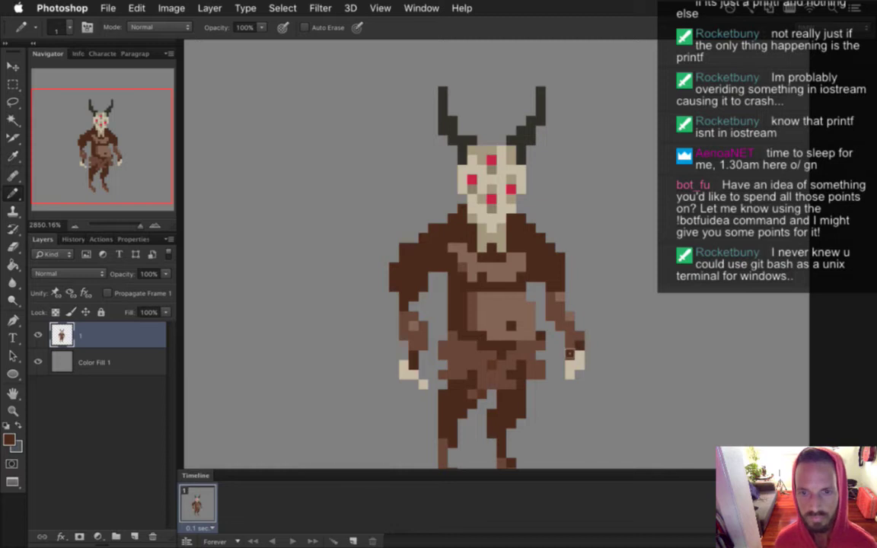
pyautogui.press('alt')
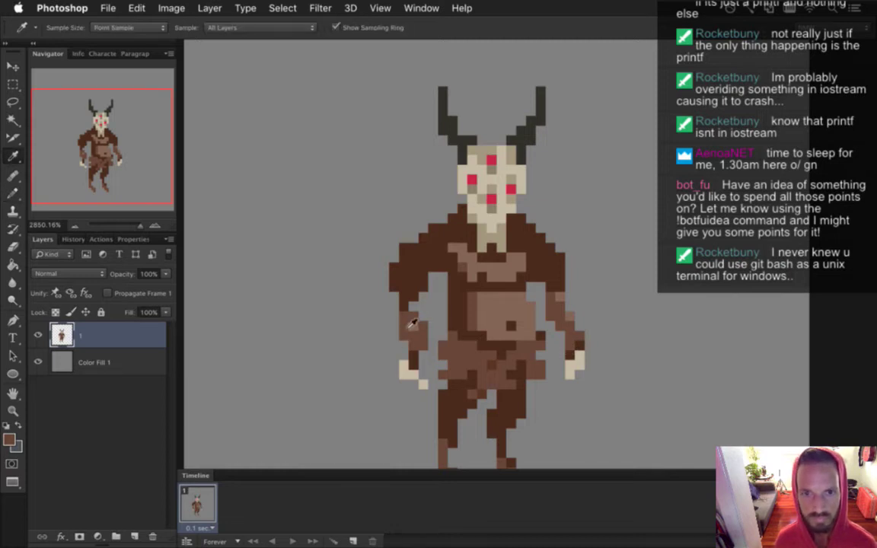
# Move the left and right forearms with their hands one pixel outward each, then deselect
pyautogui.press('m')
pyautogui.moveTo(392, 294); pyautogui.dragTo(427, 403)
pyautogui.press('v')
pyautogui.press('Left')
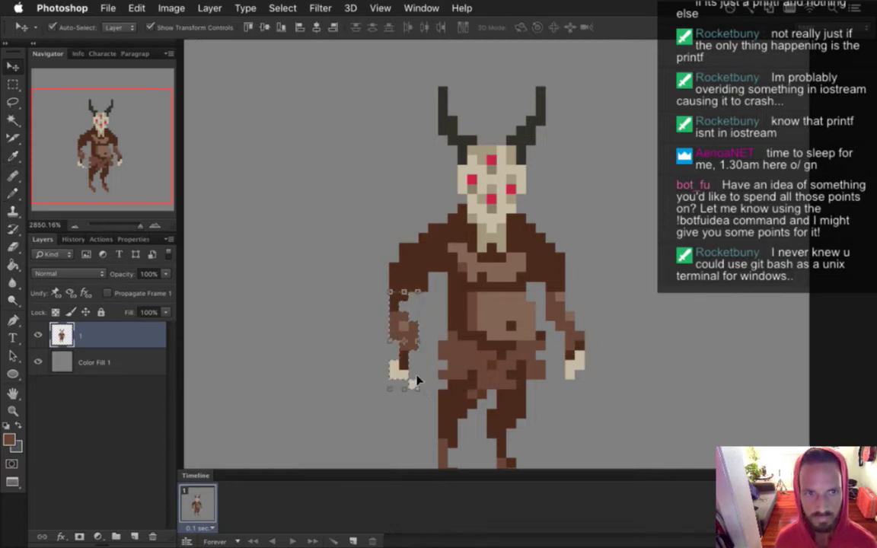
pyautogui.press('m')
pyautogui.click(645, 212)
pyautogui.moveTo(550, 289); pyautogui.dragTo(599, 396)
pyautogui.press('v')
pyautogui.press('Right')
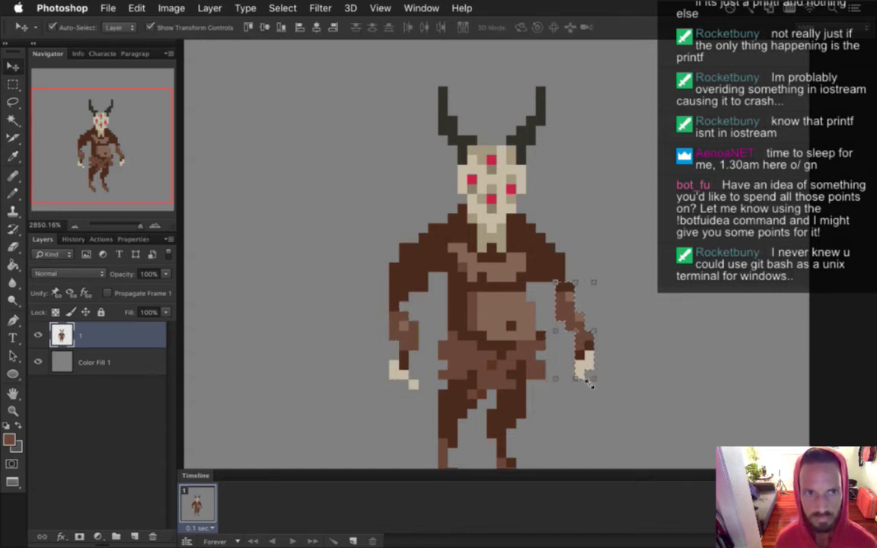
pyautogui.press('m')
pyautogui.click(568, 148)
# Widen the right shoulder and upper arm by one pixel column in the sampled dark brown
pyautogui.press('i')
pyautogui.click(542, 264)
pyautogui.press('b')
pyautogui.moveTo(570, 257); pyautogui.dragTo(570, 288)
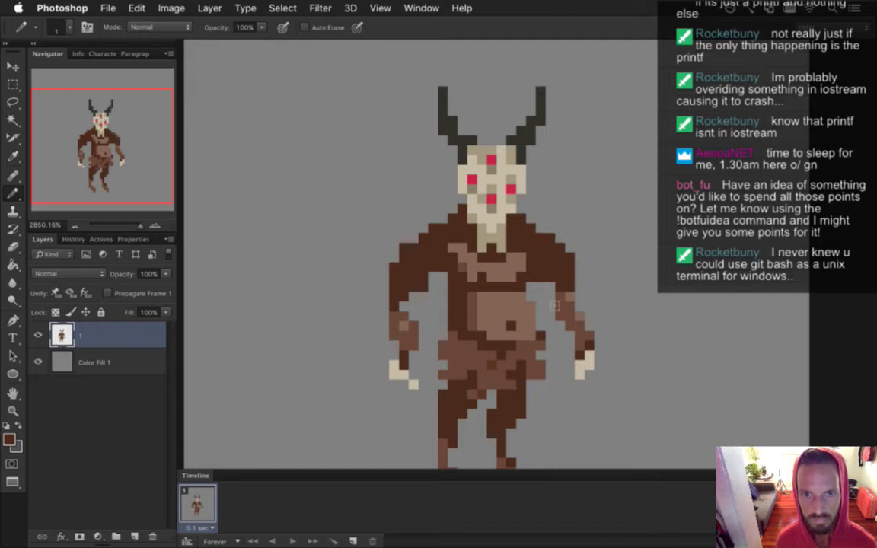
# Select the lower part of the right forearm with its hand, shift it one pixel to the left and deselect
pyautogui.press('m')
pyautogui.moveTo(573, 312)
pyautogui.mouseDown()
pyautogui.moveTo(598, 343)
pyautogui.moveTo(603, 389)
pyautogui.mouseUp()
pyautogui.press('v')
pyautogui.press('Left')
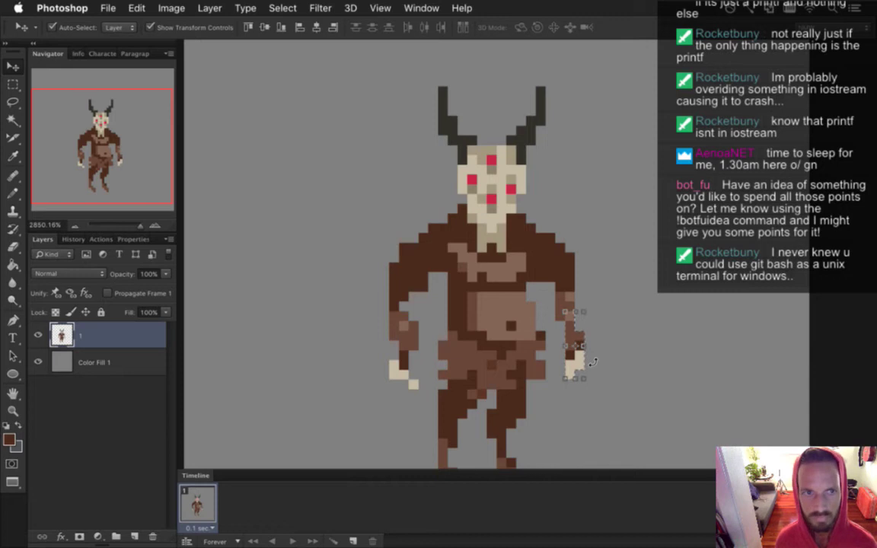
pyautogui.press('m')
pyautogui.click(597, 275)
# Build up both sides of the torso and the lower right of the belly with sampled dark brown
pyautogui.press('i')
pyautogui.click(464, 255)
pyautogui.press('b')
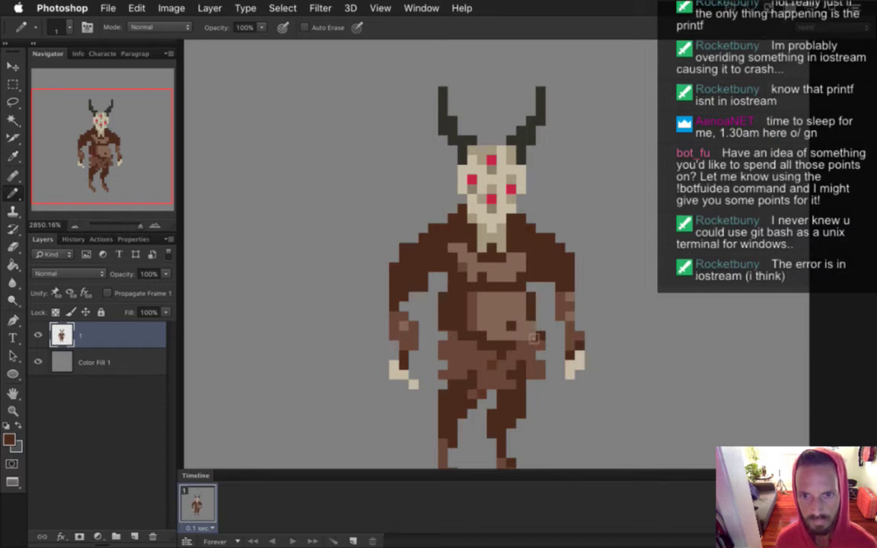
pyautogui.press('i')
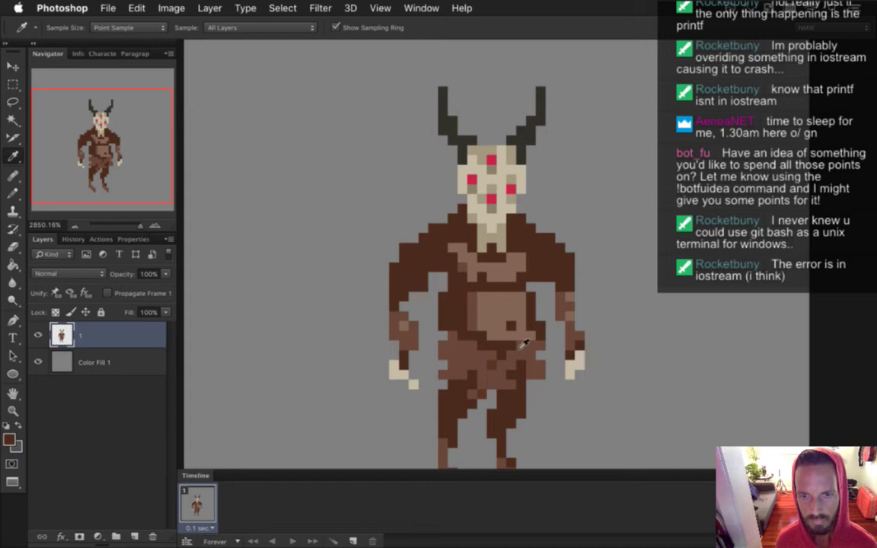
pyautogui.press('b')
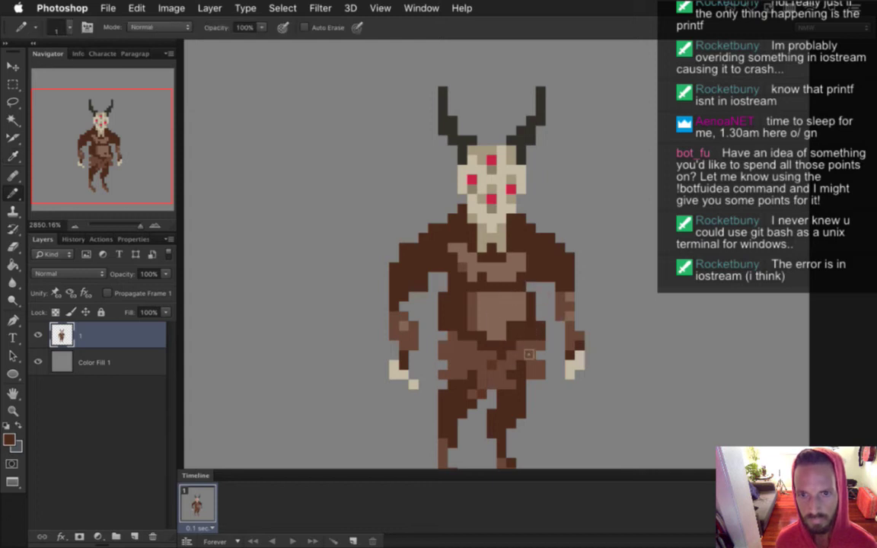
# Extend the light brown belly patch to the left and round its corners with mid-brown and dark brown pixels
pyautogui.press('i')
pyautogui.click(491, 323)
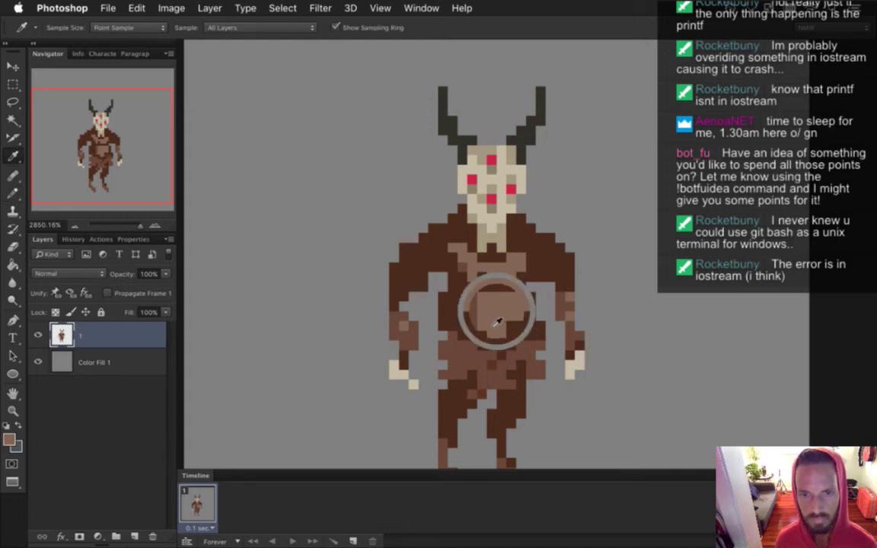
pyautogui.press('b')
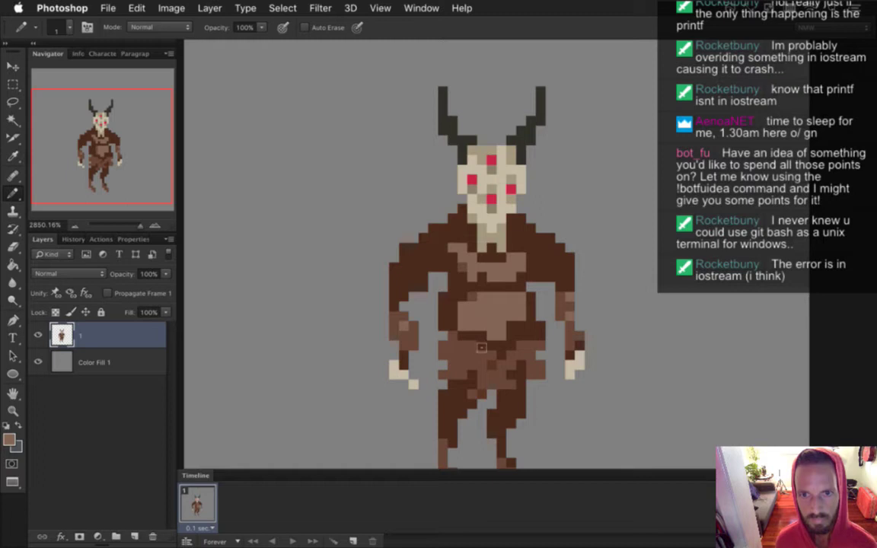
pyautogui.press('i')
pyautogui.click(423, 271)
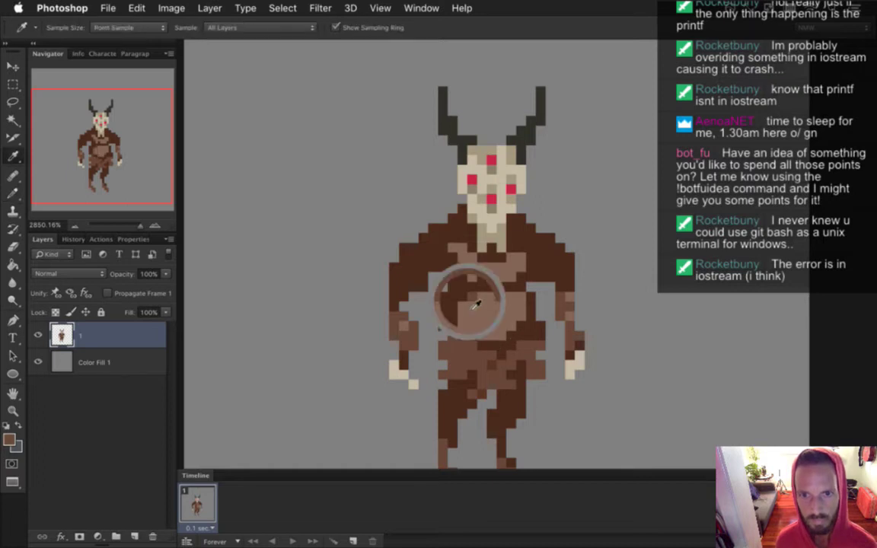
pyautogui.press('b')
pyautogui.press('i')
pyautogui.press('b')
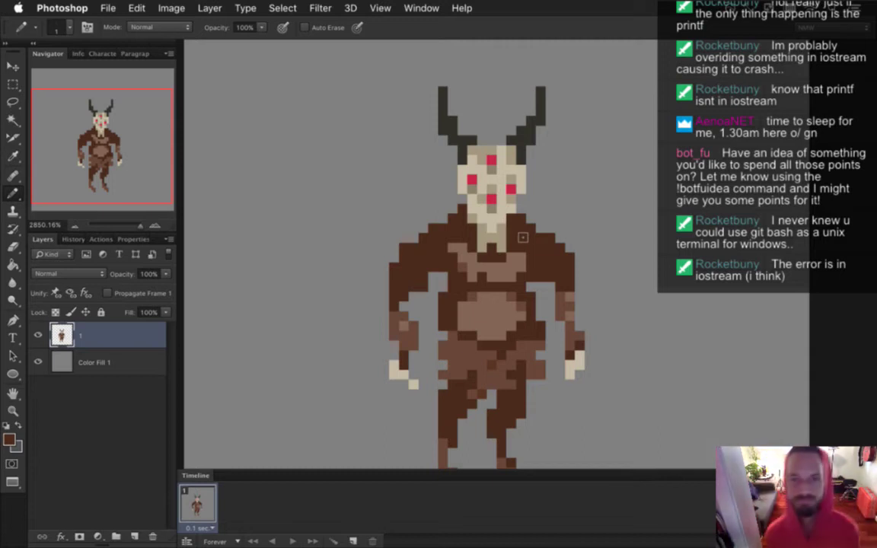
pyautogui.press('i')
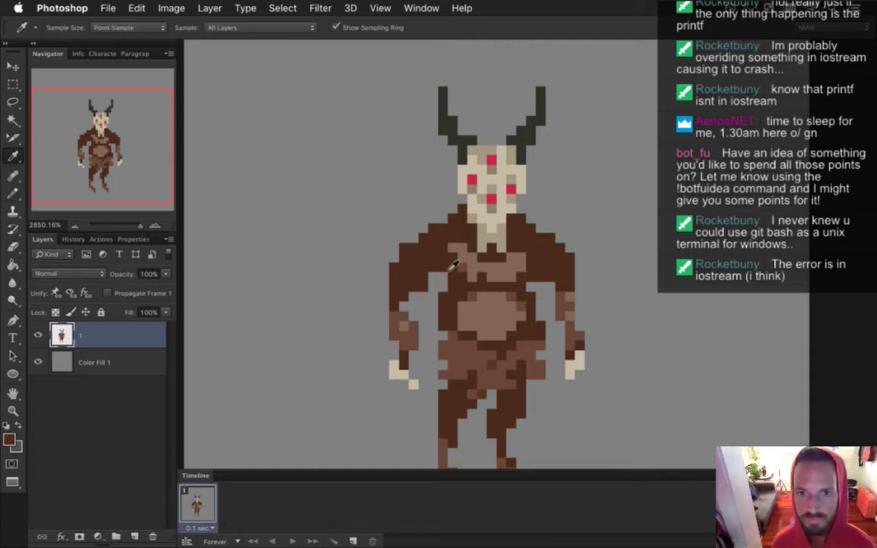
pyautogui.moveTo(490, 366); pyautogui.dragTo(484, 319)
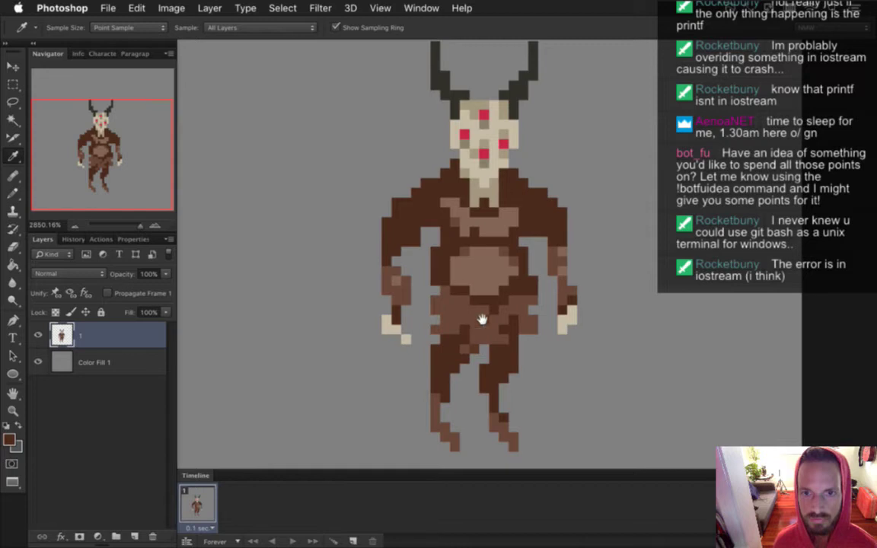
# Thicken the left forearm's wrist with dark brown, extend the hand inward in bone colour and erase its outer pixels
pyautogui.click(484, 223)
pyautogui.press('b')
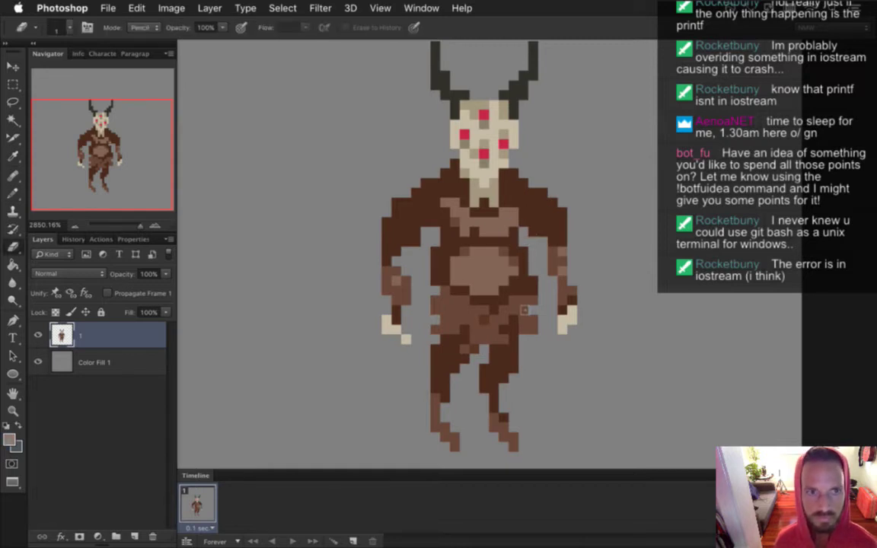
pyautogui.press('i')
pyautogui.click(417, 255)
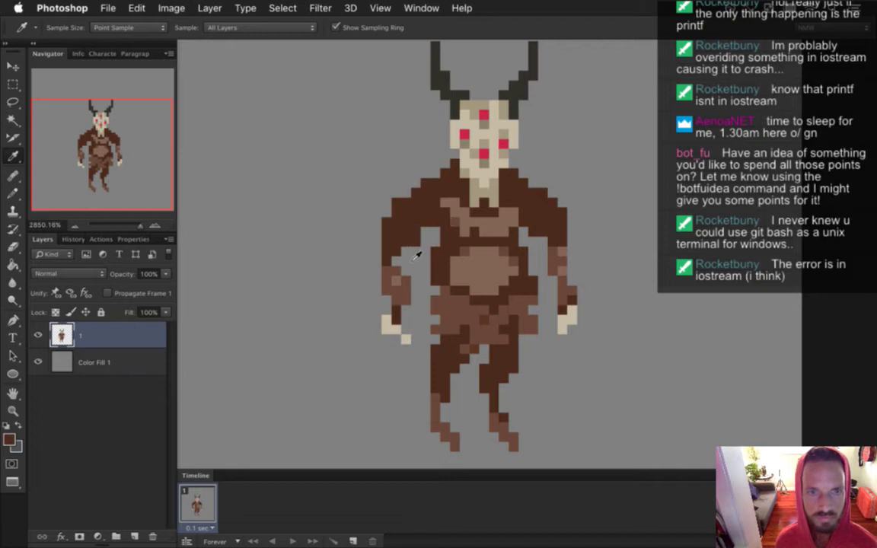
pyautogui.press('b')
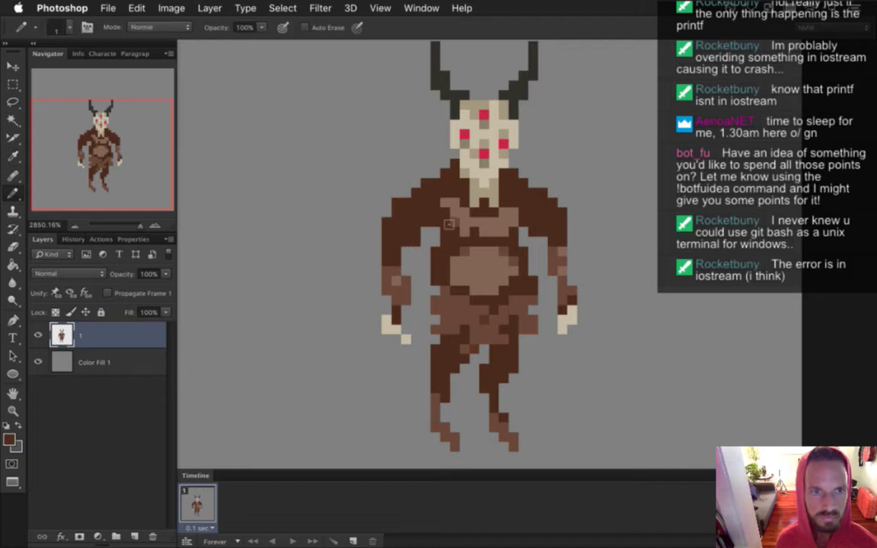
pyautogui.press('i')
pyautogui.click(404, 314)
pyautogui.press('b')
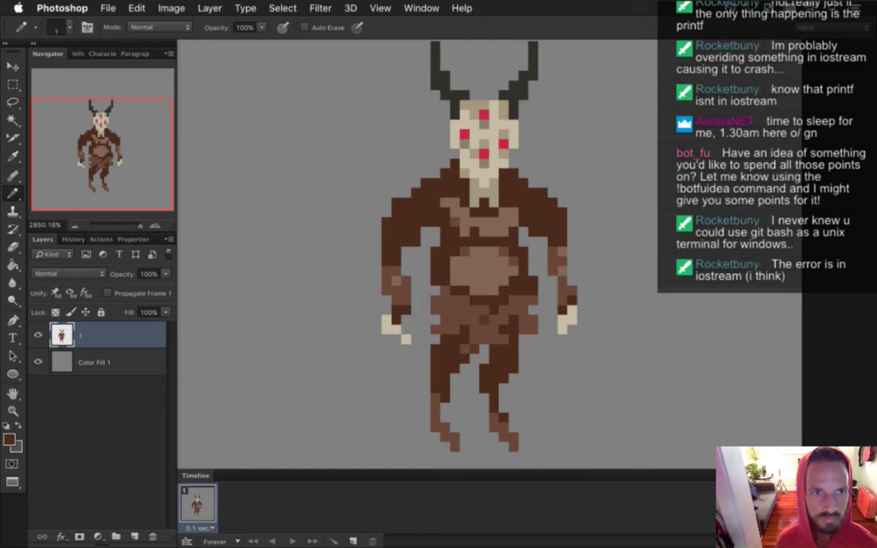
pyautogui.press('i')
pyautogui.click(404, 335)
pyautogui.press('b')
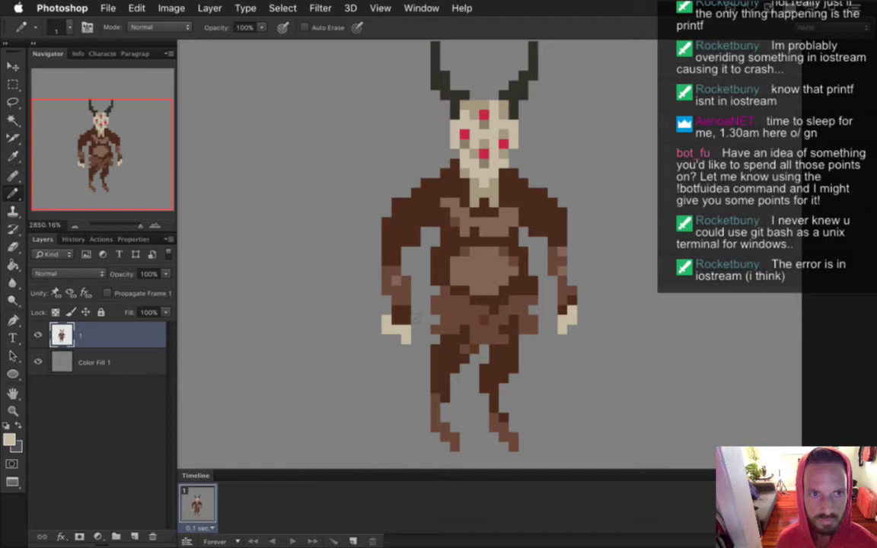
pyautogui.press('e')
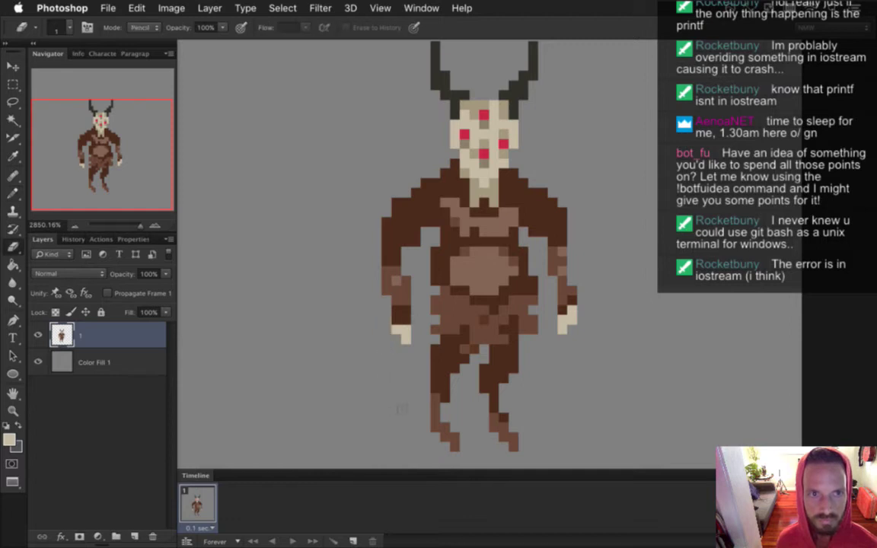
# Select the left hand, move it up one pixel and deselect
pyautogui.press('m')
pyautogui.moveTo(371, 326)
pyautogui.mouseDown()
pyautogui.moveTo(421, 354)
pyautogui.moveTo(420, 317)
pyautogui.mouseUp()
pyautogui.press('v')
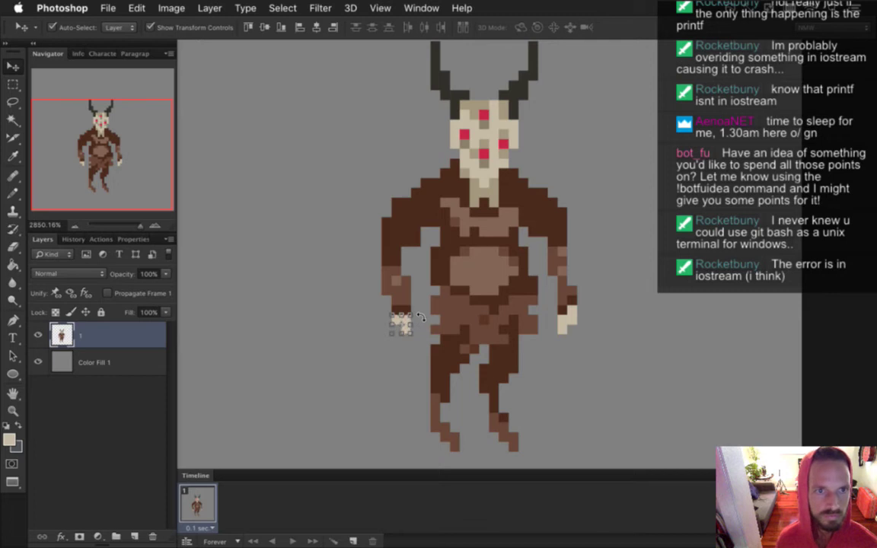
pyautogui.press('m')
pyautogui.hotkey('ctrl', 'd')
# Fill out the inner thighs with sampled dark brown and place a single dark navel pixel low on the belly
pyautogui.press('i')
pyautogui.click(523, 290)
pyautogui.press('b')
pyautogui.click(484, 281)
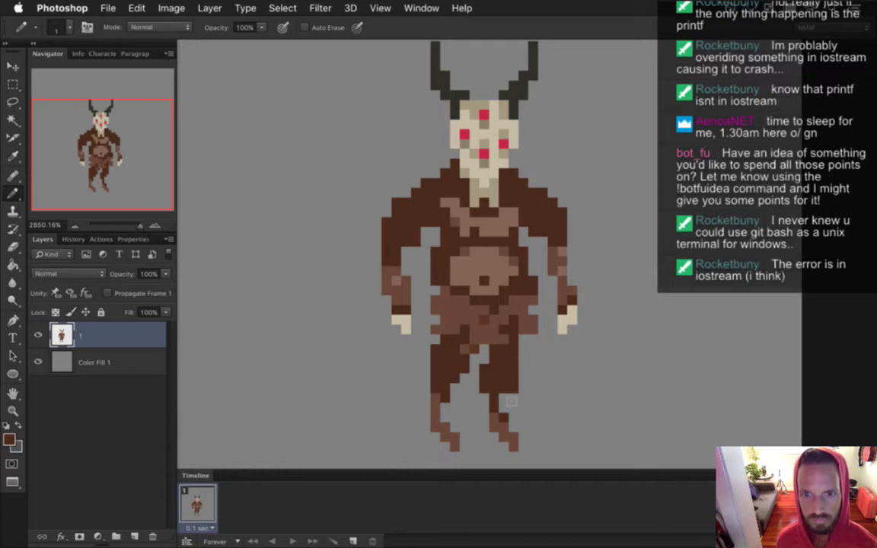
# Erase the right leg's shin above the foot and the inner pixel column of its thigh
pyautogui.press('e')
pyautogui.click(493, 400)
pyautogui.click(493, 409)
pyautogui.click(493, 418)
pyautogui.click(494, 427)
pyautogui.click(503, 418)
pyautogui.click(501, 427)
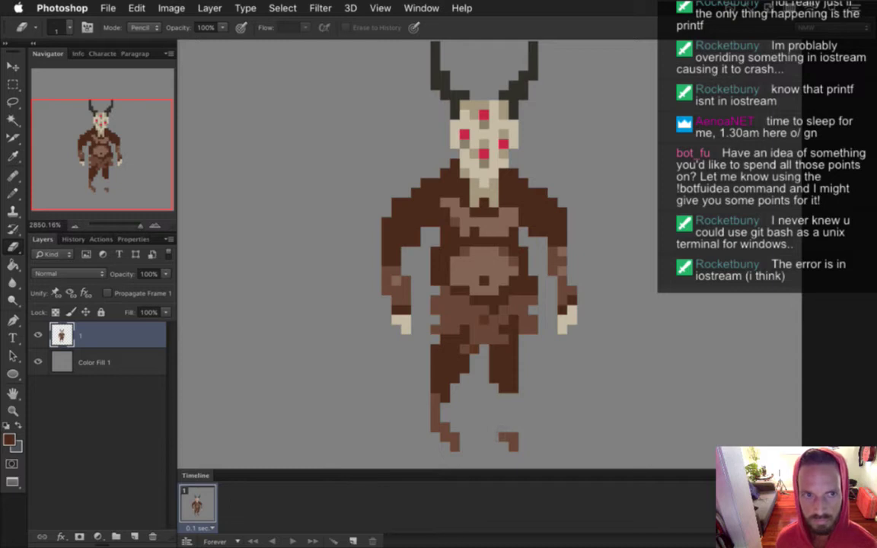
# Redraw both lower legs as straight mid-brown columns and erase small notches along their inner edges and feet
pyautogui.press('b')
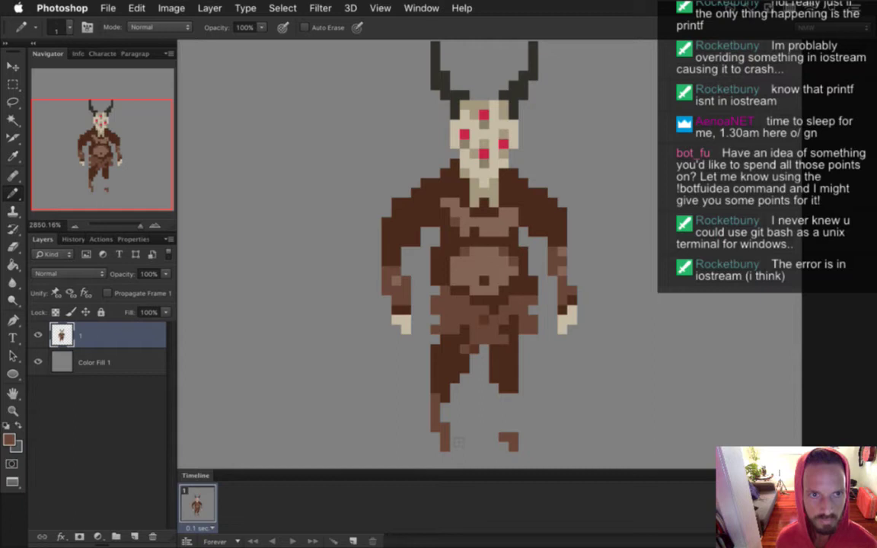
pyautogui.moveTo(446, 427); pyautogui.dragTo(451, 455)
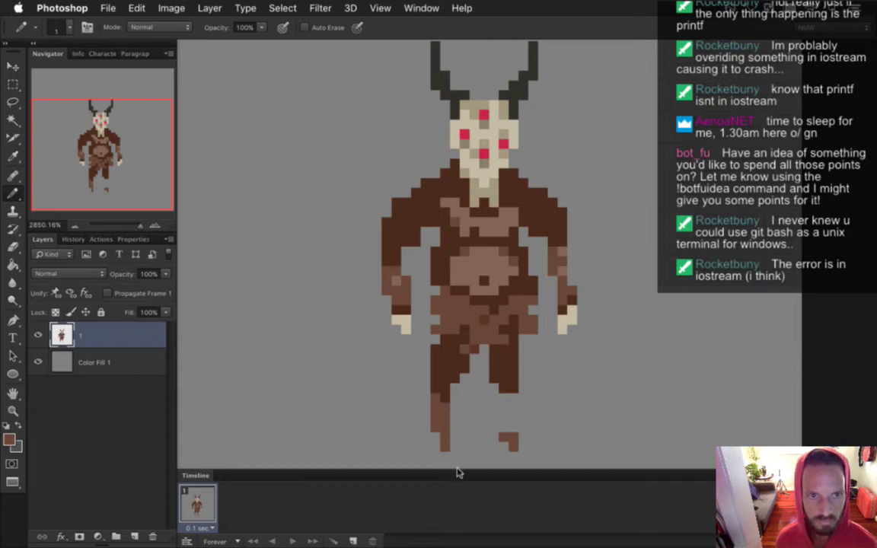
pyautogui.moveTo(504, 397); pyautogui.dragTo(514, 428)
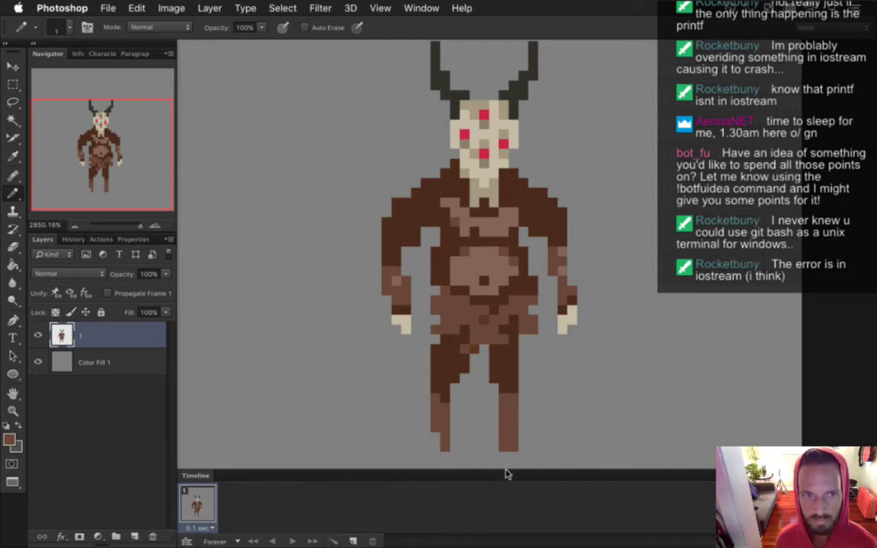
pyautogui.press('e')
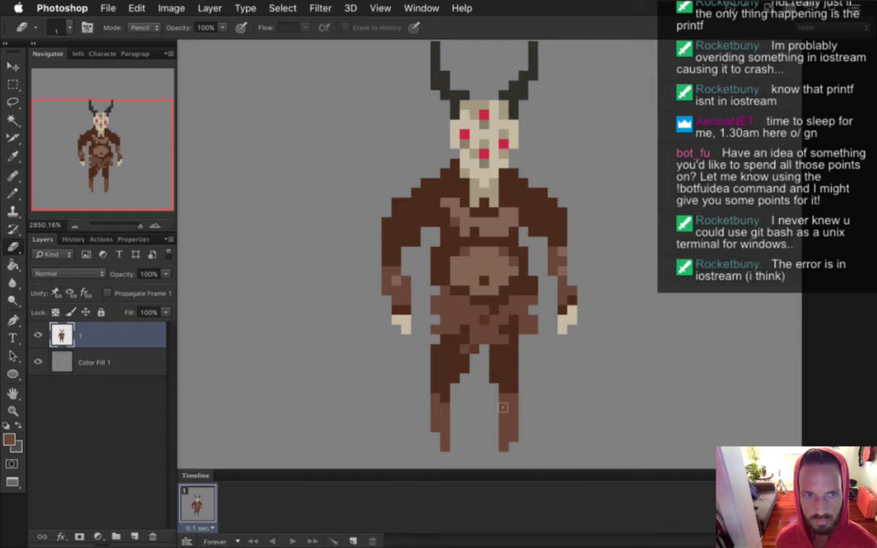
pyautogui.click(502, 414)
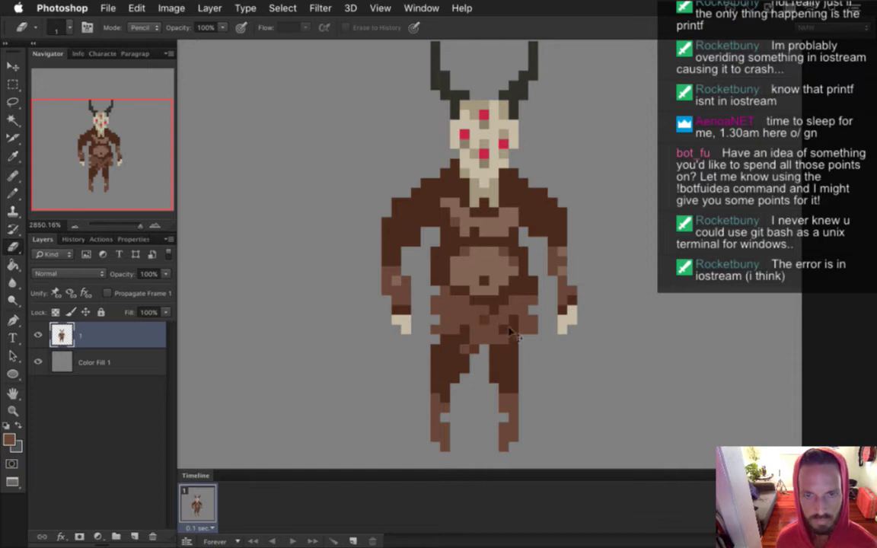
# Widen the right thigh outward by one dark brown pixel column and shift the lower leg one pixel outward to match
pyautogui.scroll(-4, 465, 323)
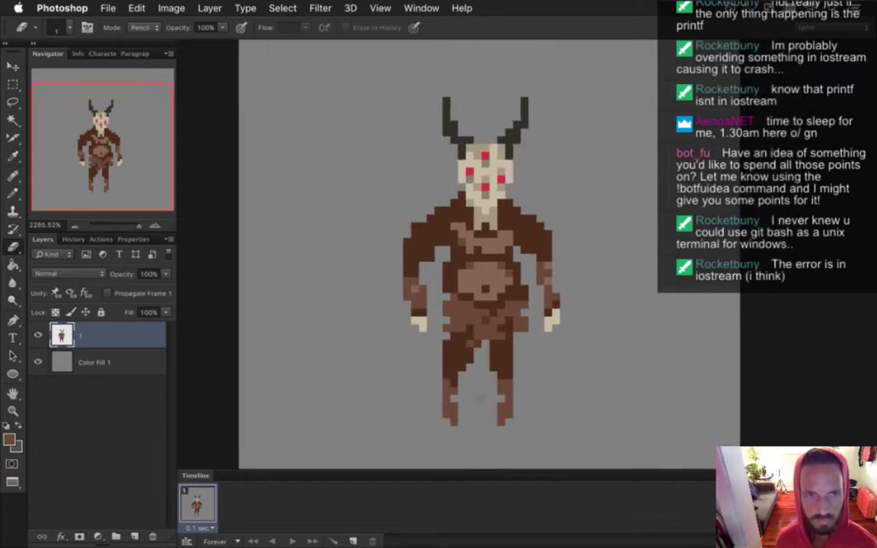
pyautogui.press('i')
pyautogui.click(509, 353)
pyautogui.press('b')
pyautogui.click(516, 336)
pyautogui.moveTo(517, 343); pyautogui.dragTo(521, 434)
pyautogui.press('m')
pyautogui.press('v')
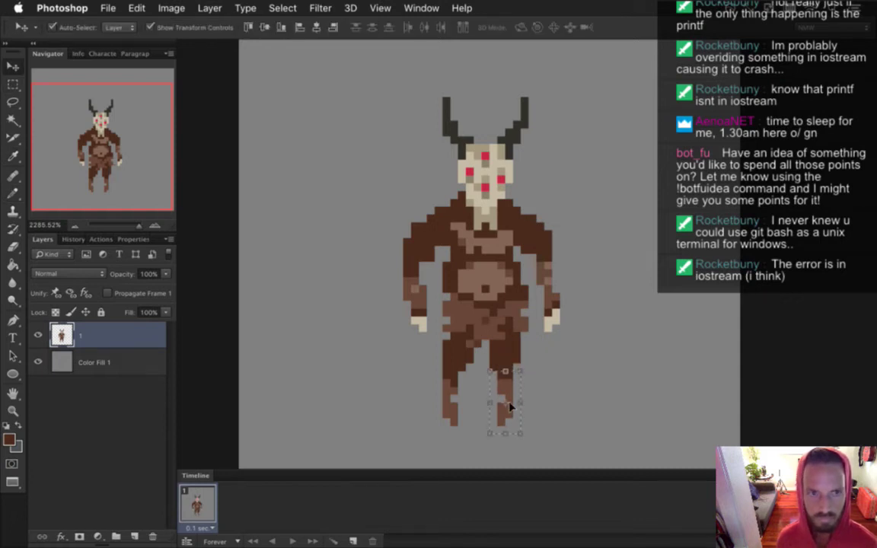
pyautogui.press('Right')
pyautogui.hotkey('ctrl', 'd')
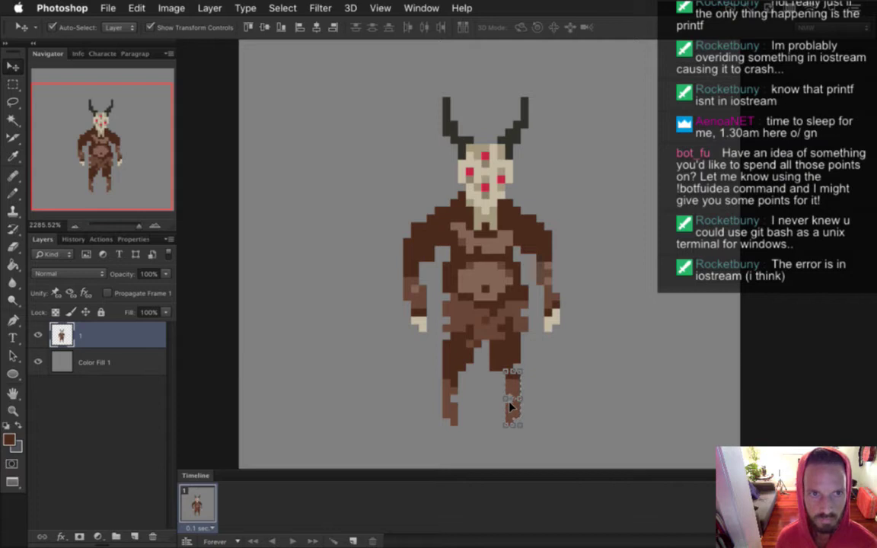
# Try shifting the left leg one pixel inward, return it to its place and deselect
pyautogui.press('m')
pyautogui.moveTo(429, 342); pyautogui.dragTo(482, 425)
pyautogui.keyDown('alt'); pyautogui.moveTo(459, 338); pyautogui.dragTo(485, 349); pyautogui.keyUp('alt')
pyautogui.press('v')
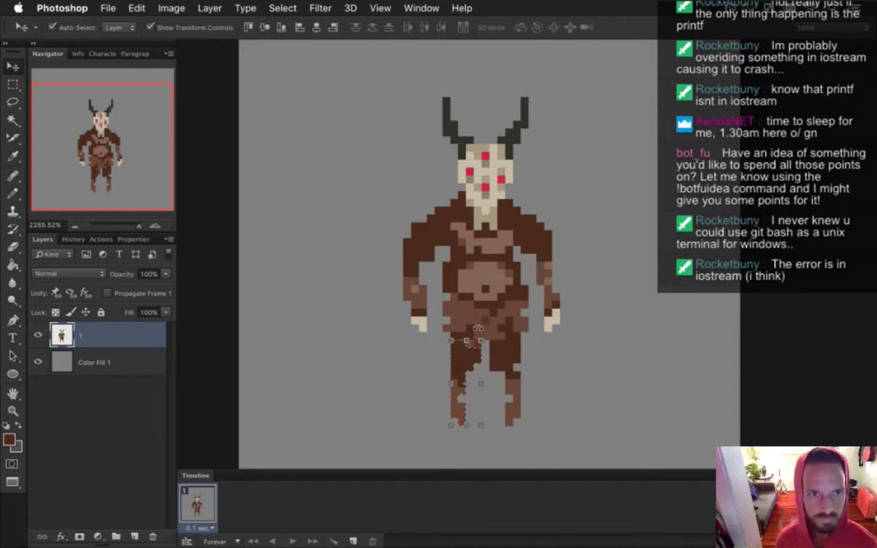
pyautogui.press('Left')
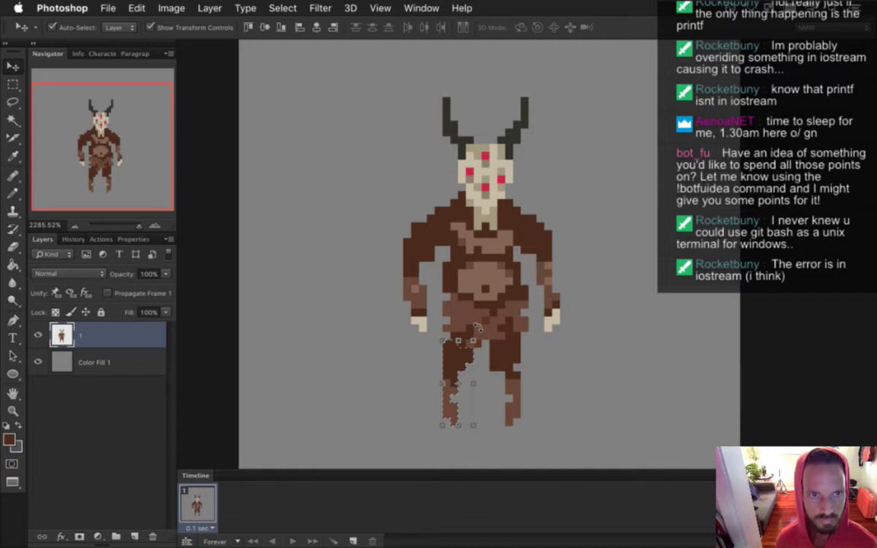
pyautogui.hotkey('ctrl', 'd')
# Select both arms, test a one-pixel vertical bob, return them to their original height and deselect
pyautogui.press('m')
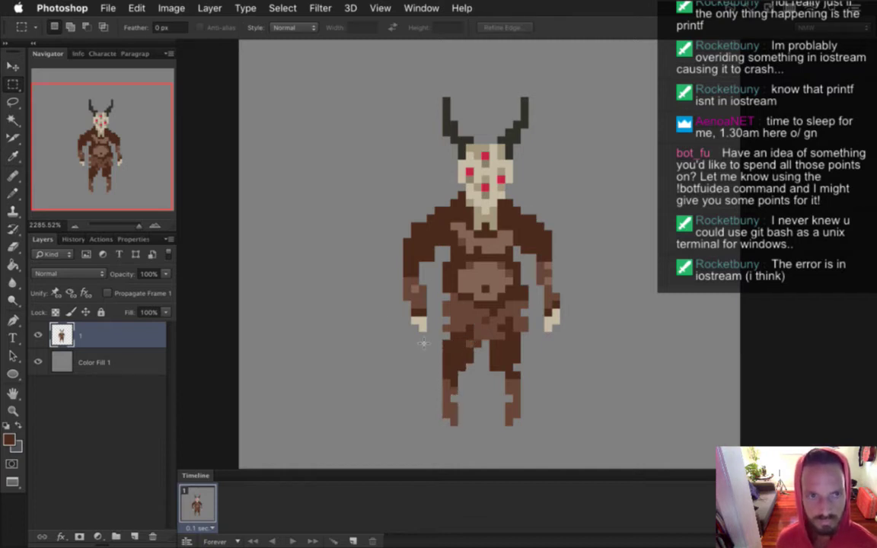
pyautogui.moveTo(379, 206); pyautogui.dragTo(435, 356)
pyautogui.moveTo(577, 200); pyautogui.dragTo(537, 355)
pyautogui.press('v')
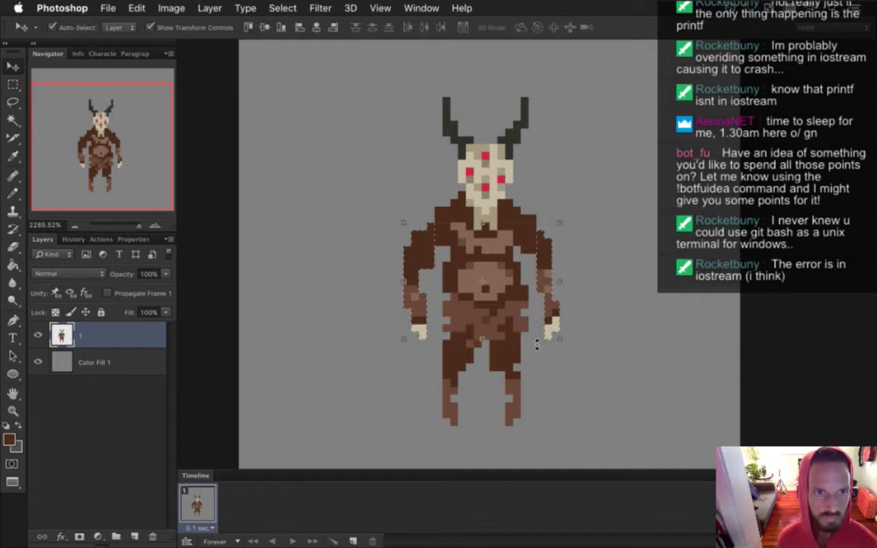
pyautogui.press('Up')
pyautogui.press('Down')
pyautogui.press('Up')
pyautogui.press('Down')
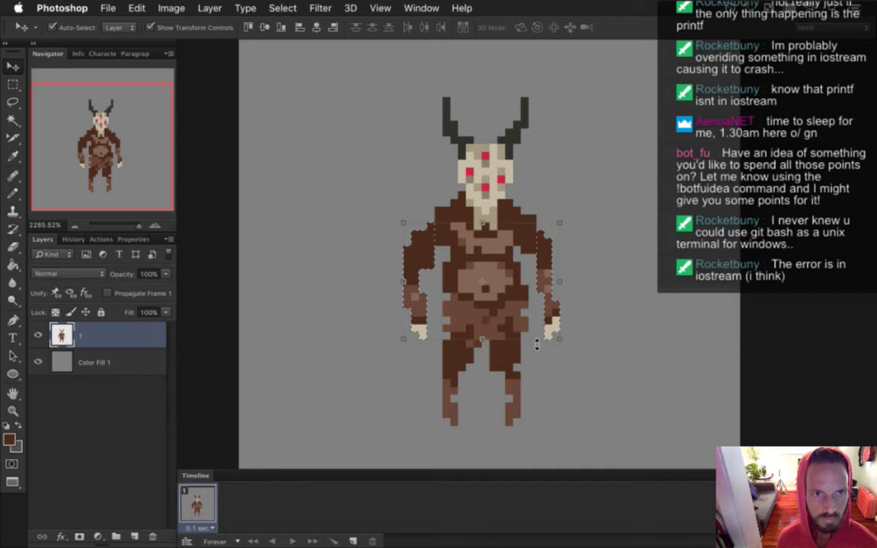
pyautogui.press('Up')
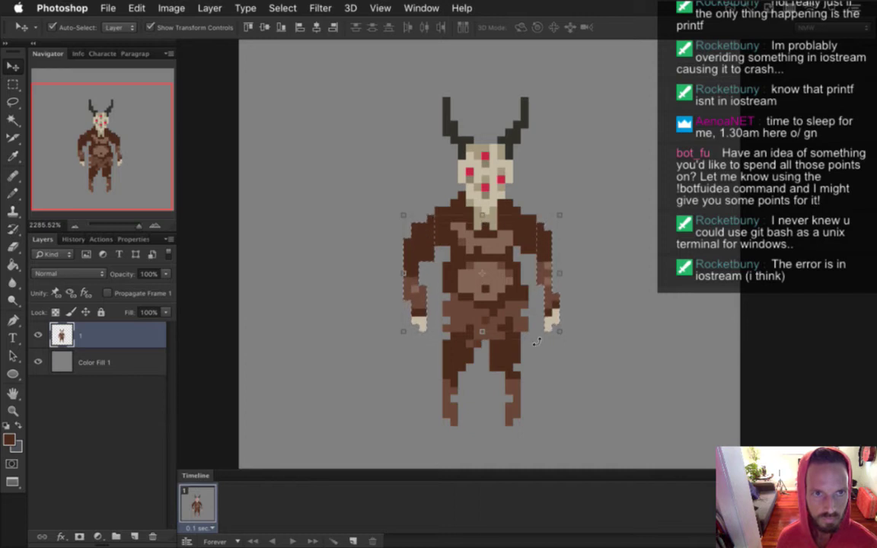
pyautogui.press('m')
pyautogui.click(383, 312)
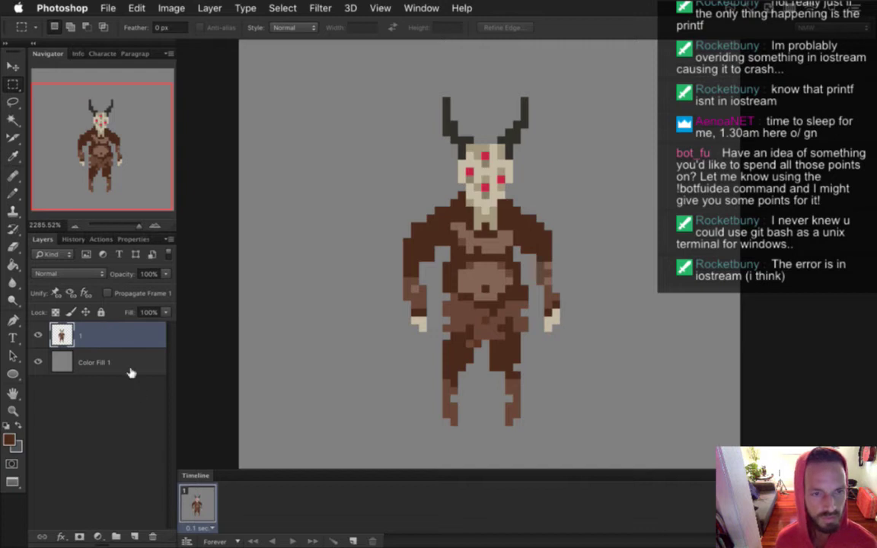
# Duplicate layer 1, place the copy beneath the original and rename it 0
pyautogui.hotkey('ctrl', 'j')
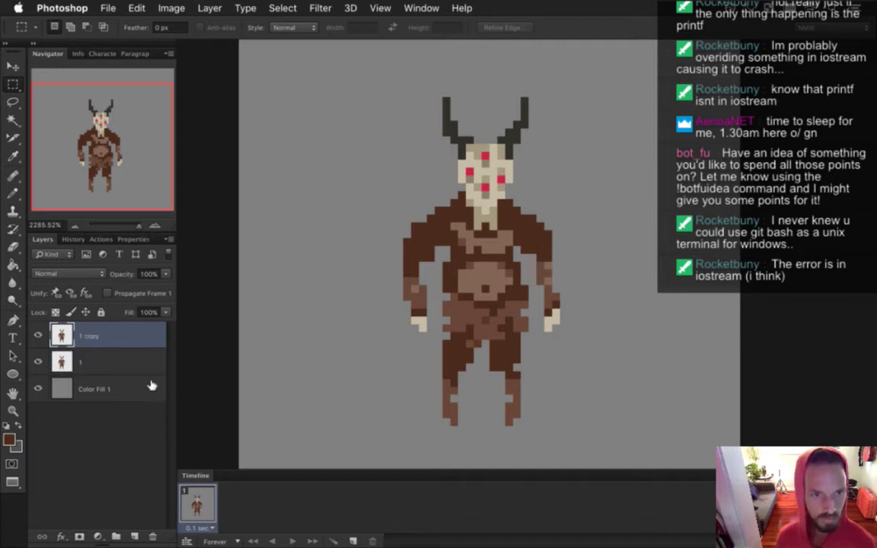
pyautogui.moveTo(92, 336); pyautogui.dragTo(93, 365)
pyautogui.doubleClick(93, 365)
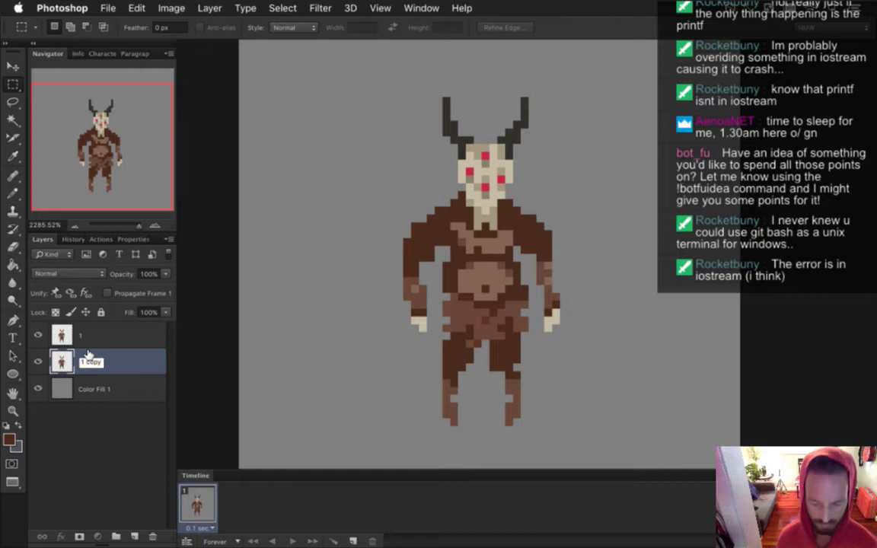
pyautogui.write('0')
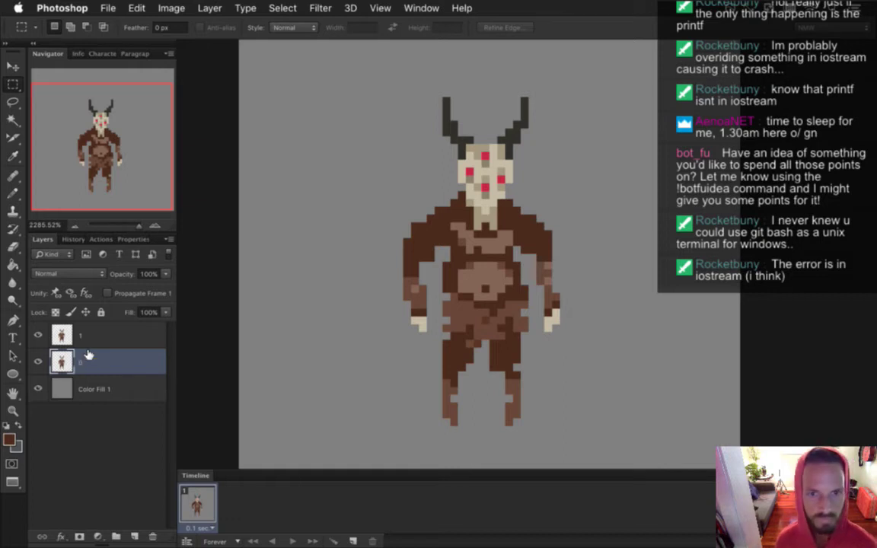
# Hide layer 1, then select both arms on layer 0, shift them down one pixel and deselect
pyautogui.click(38, 335)
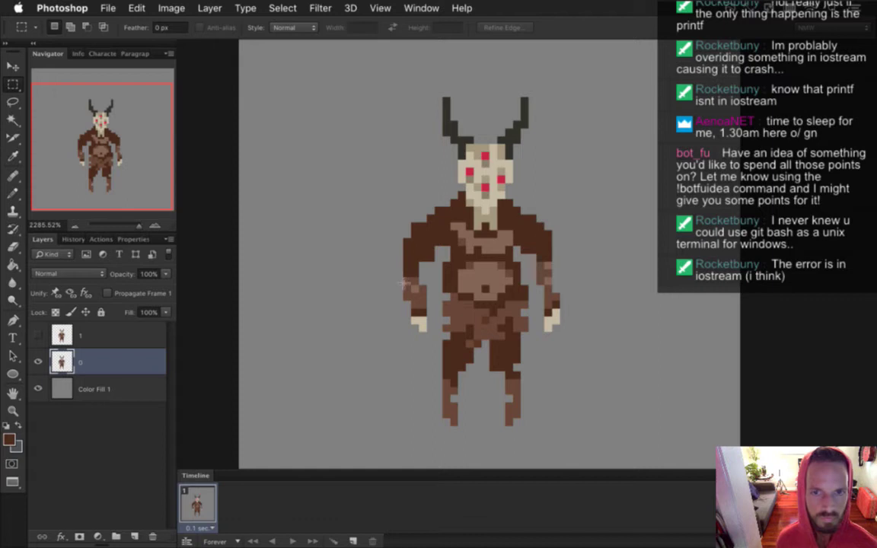
pyautogui.moveTo(380, 206)
pyautogui.mouseDown()
pyautogui.moveTo(397, 216)
pyautogui.moveTo(432, 347)
pyautogui.mouseUp()
pyautogui.moveTo(584, 199)
pyautogui.mouseDown()
pyautogui.moveTo(548, 347)
pyautogui.moveTo(541, 338)
pyautogui.mouseUp()
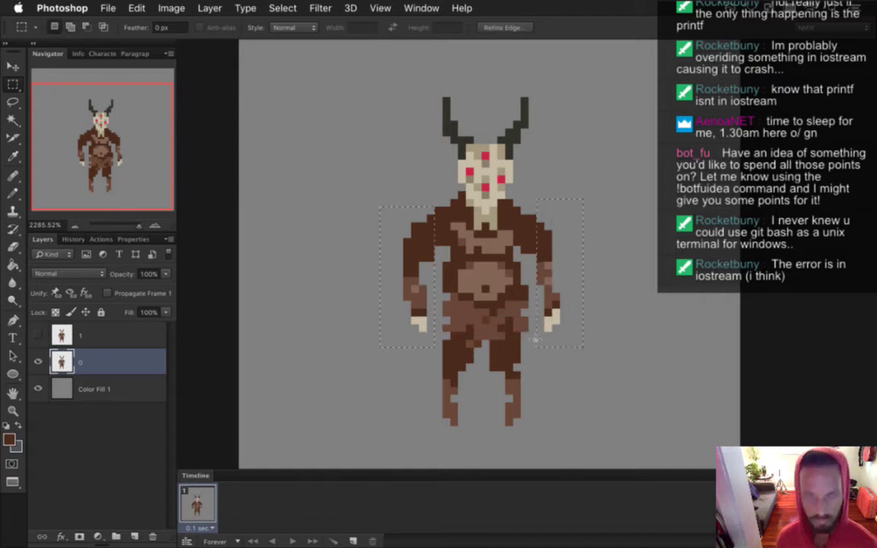
pyautogui.press('v')
pyautogui.press('m')
pyautogui.press('super+d')
# Smooth the shoulder joints on layer 0 with dark brown pixels where the lowered arms meet the torso
pyautogui.press('i')
pyautogui.press('b')
pyautogui.click(431, 218)
pyautogui.click(423, 227)
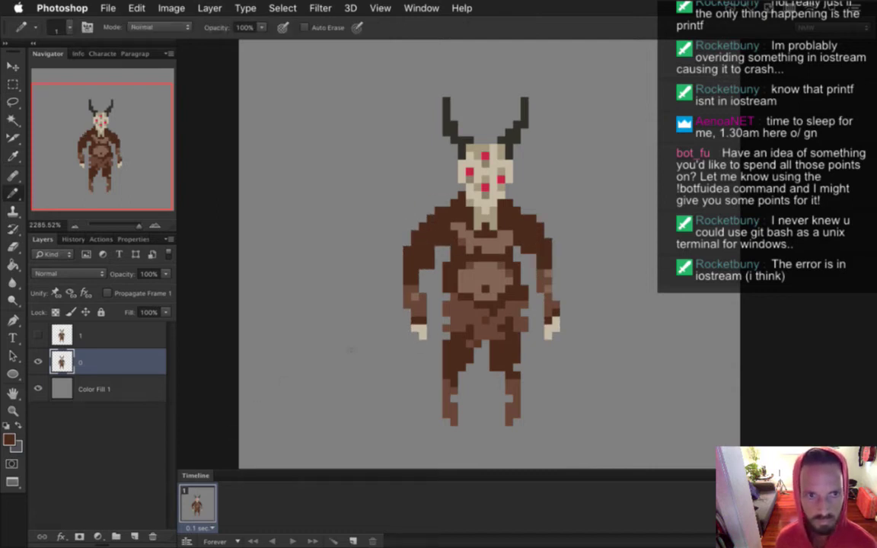
pyautogui.press('e')
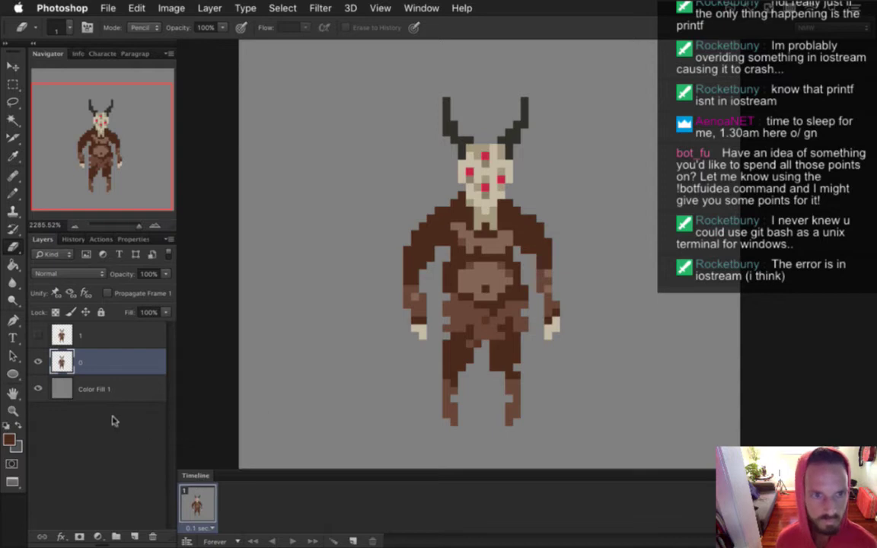
# Add a second animation frame that shows layer 1 and hides layer 0
pyautogui.click(354, 539)
pyautogui.click(38, 335)
pyautogui.click(38, 362)
# Alternate between the two animation frames to compare the arm positions
pyautogui.click(198, 500)
pyautogui.click(236, 504)
pyautogui.click(198, 501)
pyautogui.click(237, 503)
pyautogui.click(198, 501)
pyautogui.click(241, 504)
pyautogui.click(198, 501)
pyautogui.click(240, 502)
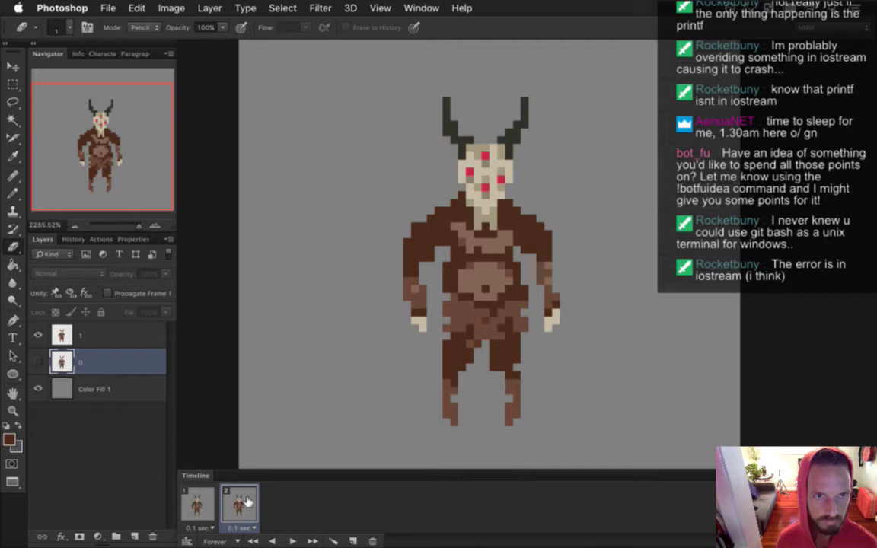
# Duplicate the first animation frame and shift the layer 0 sprite up one pixel in the new frame
pyautogui.click(199, 500)
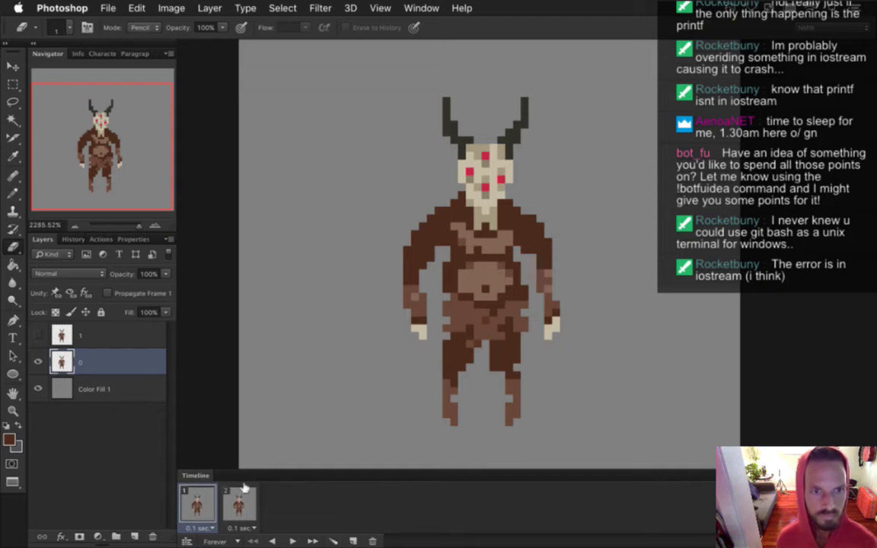
pyautogui.click(352, 540)
pyautogui.press('v')
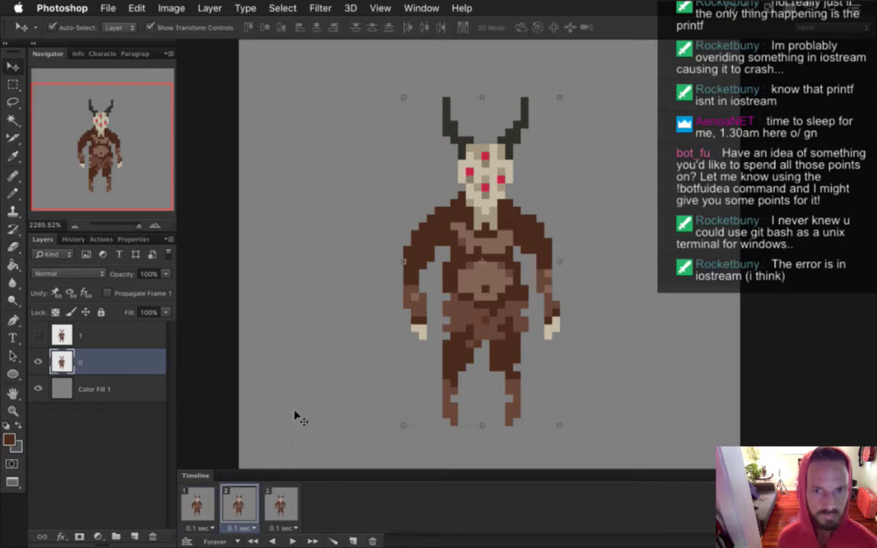
pyautogui.press('Up')
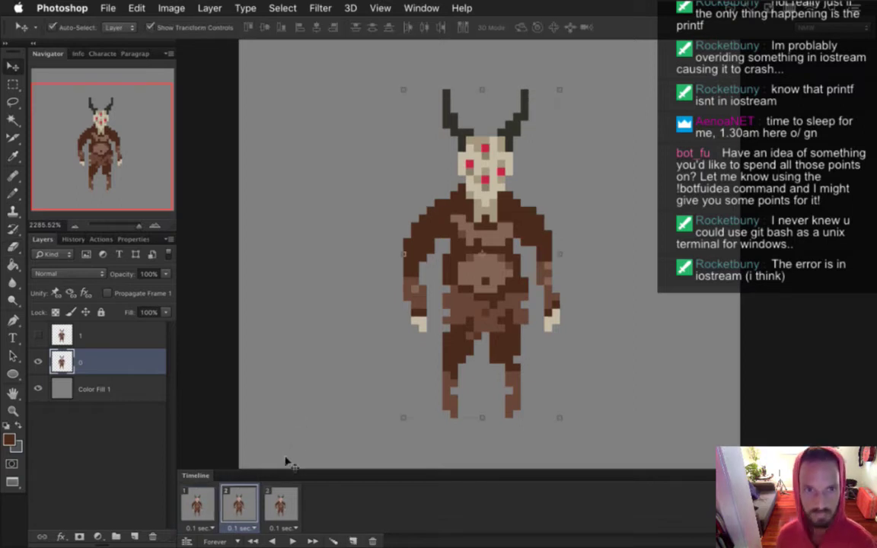
# Shift layers 0 and 1 up two pixels in animation frame 3
pyautogui.click(279, 504)
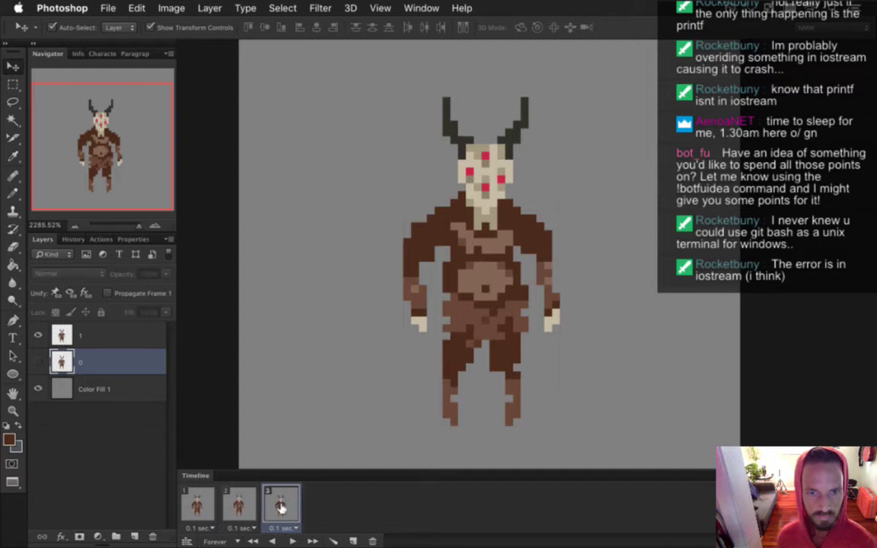
pyautogui.click(148, 338)
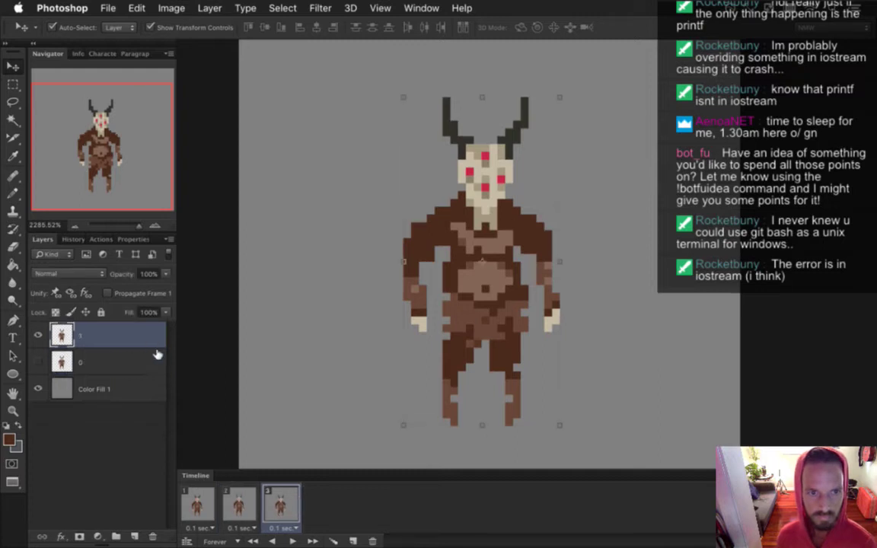
pyautogui.keyDown('shift'); pyautogui.click(127, 363); pyautogui.keyUp('shift')
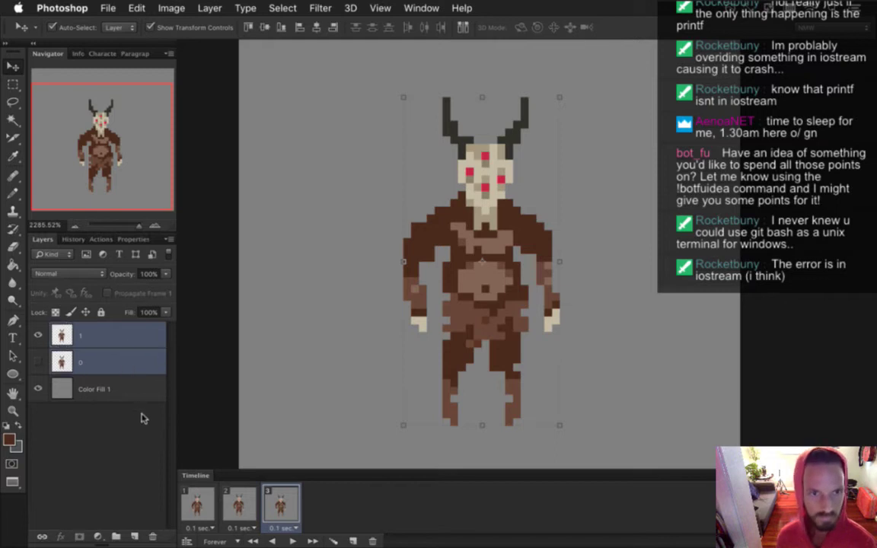
pyautogui.press('Up')
# Add copies of frames 2 and 1 at the end of the animation, placing them as frames 4 and 5
pyautogui.click(239, 505)
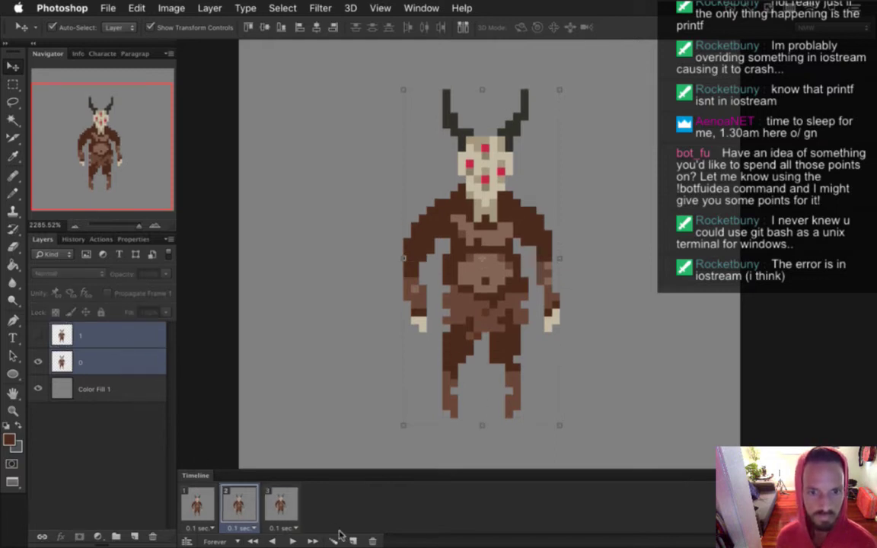
pyautogui.click(353, 541)
pyautogui.moveTo(280, 506); pyautogui.dragTo(356, 520)
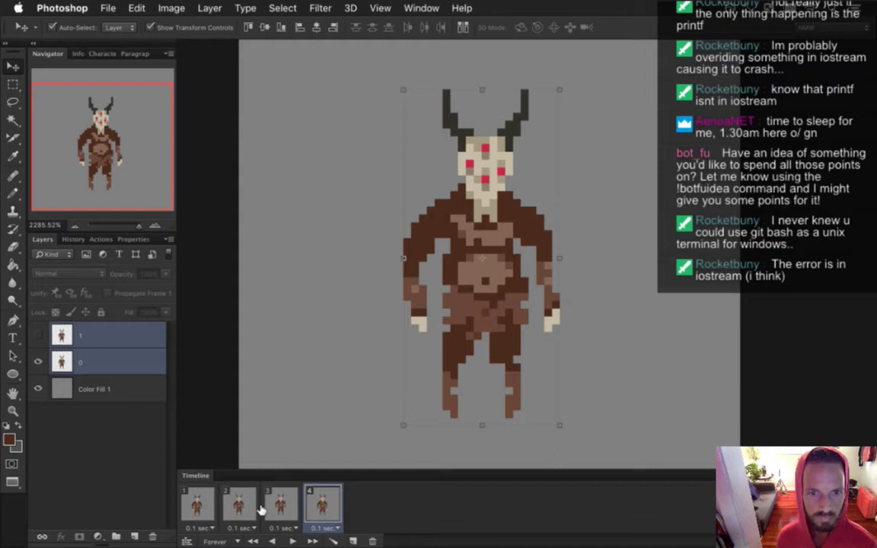
pyautogui.click(206, 498)
pyautogui.click(353, 541)
pyautogui.moveTo(245, 506); pyautogui.dragTo(367, 511)
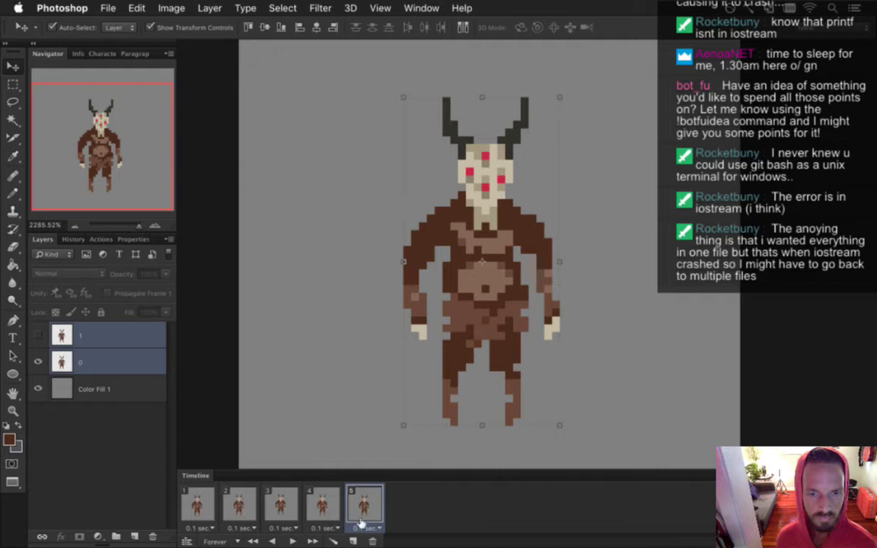
# Duplicate frame 5, shift the sprite down one pixel in the new frame, and preview the looping animation
pyautogui.click(353, 540)
pyautogui.press('Down')
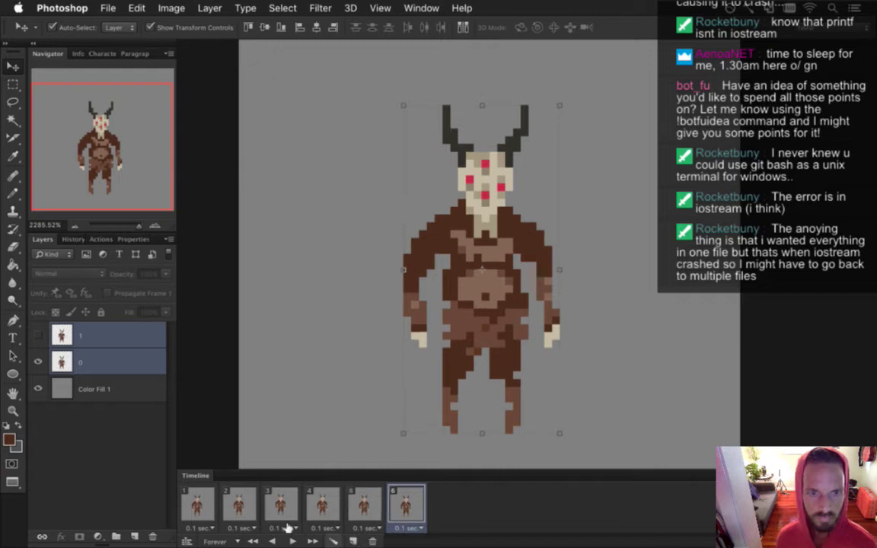
pyautogui.click(314, 539)
pyautogui.click(293, 542)
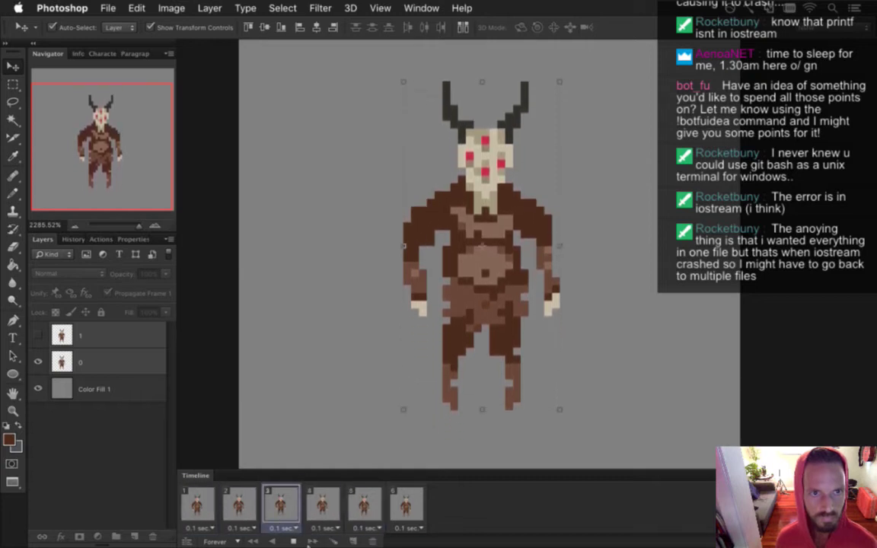
pyautogui.click(294, 543)
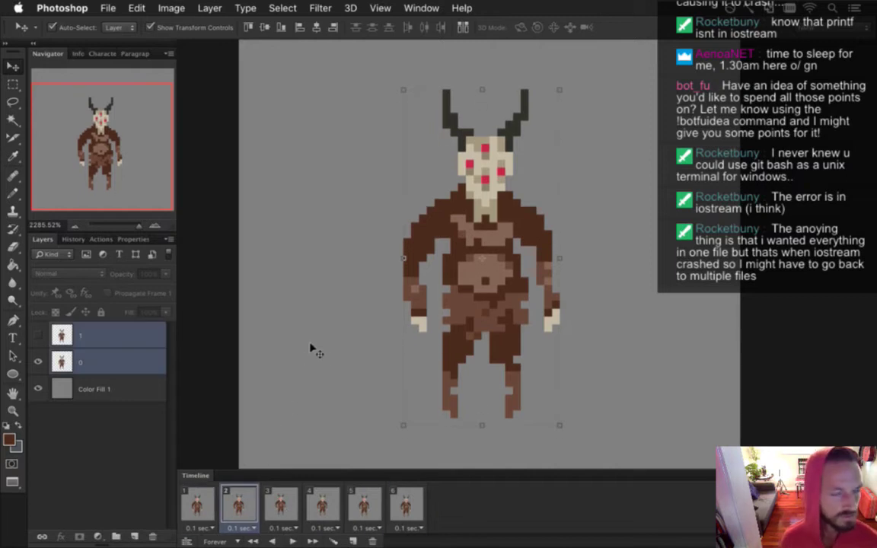
# Go through the six animation frames one by one to check the bobbing motion and the arm poses
pyautogui.press('m')
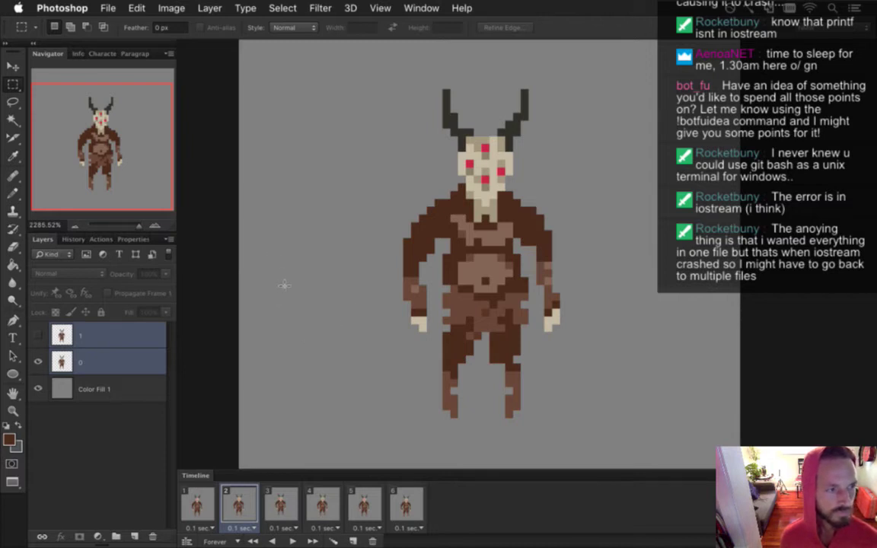
pyautogui.click(280, 508)
pyautogui.click(236, 500)
pyautogui.click(200, 499)
pyautogui.click(242, 503)
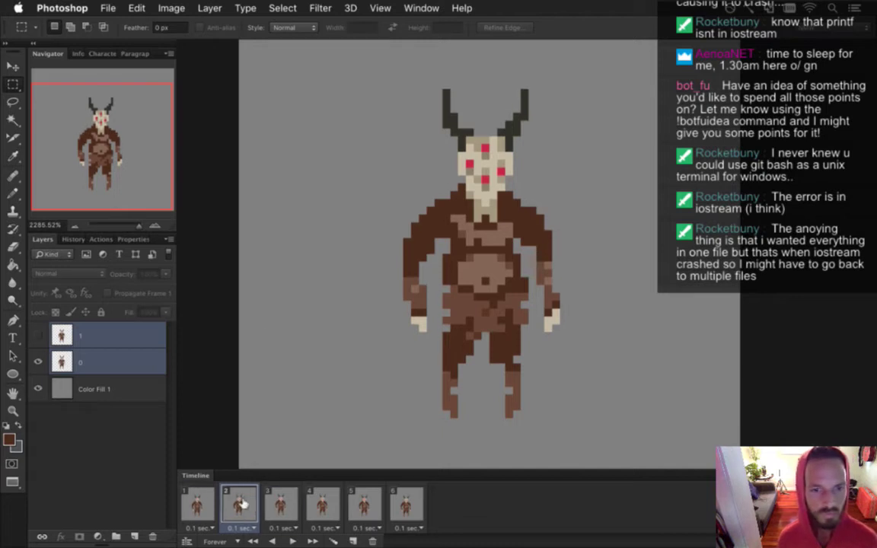
pyautogui.click(287, 503)
pyautogui.click(321, 505)
pyautogui.click(281, 499)
pyautogui.click(197, 504)
pyautogui.click(239, 504)
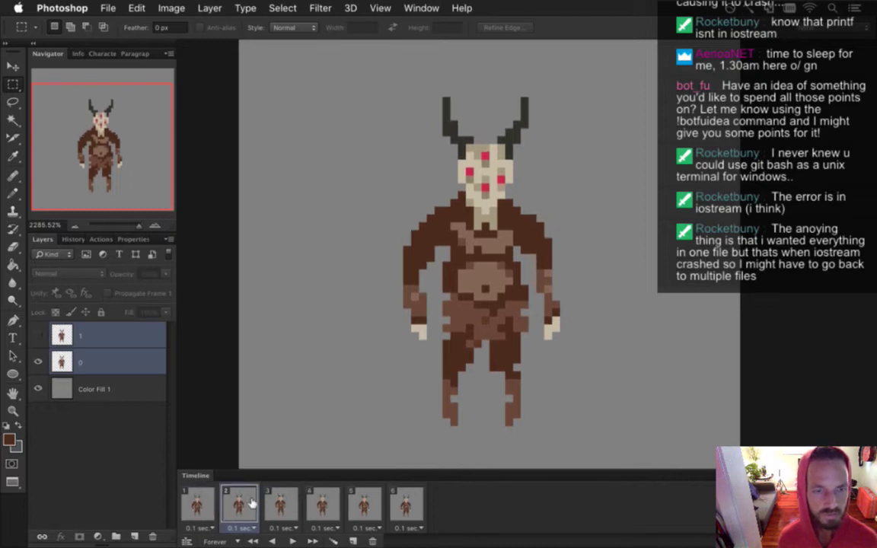
pyautogui.click(280, 504)
pyautogui.click(319, 504)
pyautogui.click(364, 504)
pyautogui.click(403, 504)
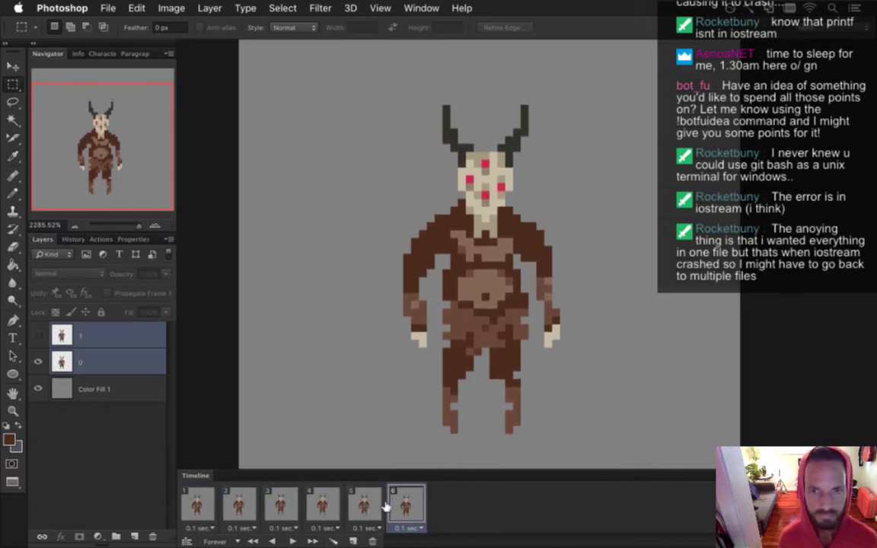
pyautogui.click(280, 504)
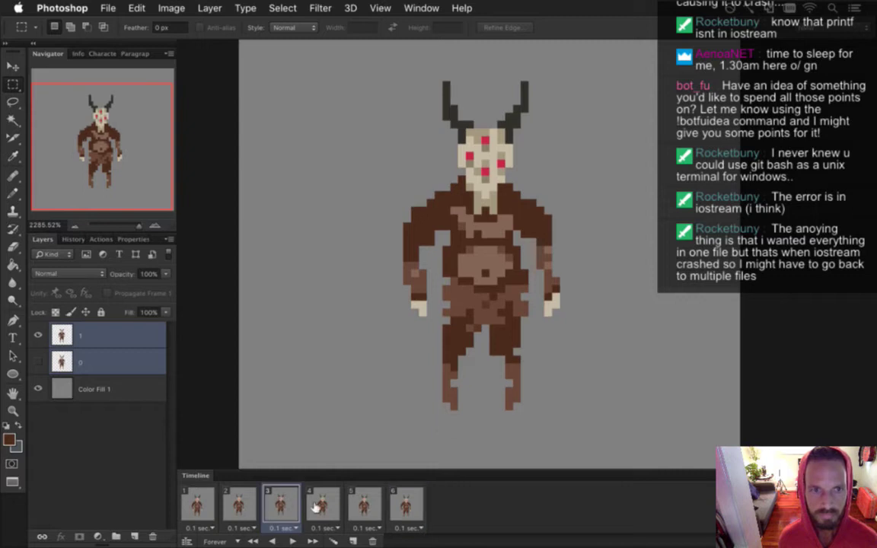
pyautogui.click(319, 504)
# Show layer 0 instead of layer 1 in frame 3 and preview the animation
pyautogui.click(280, 504)
pyautogui.click(66, 342)
pyautogui.click(64, 361)
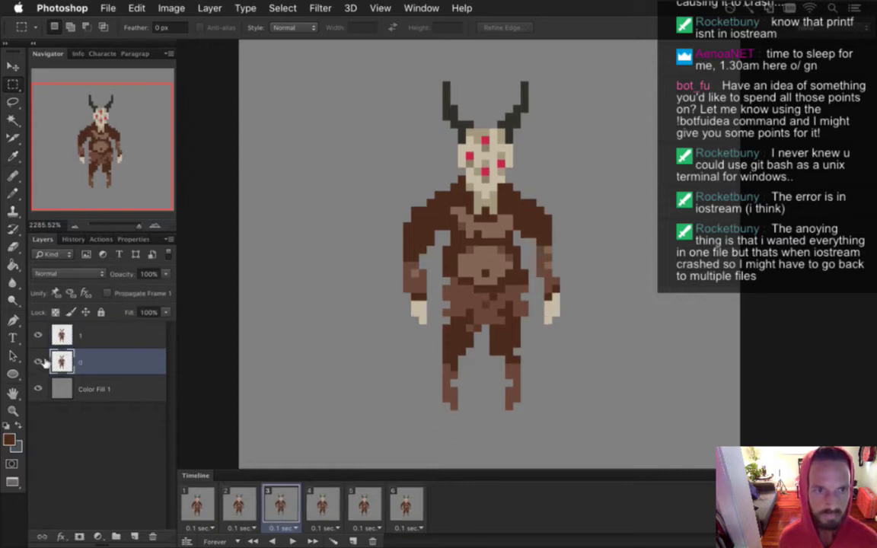
pyautogui.click(38, 336)
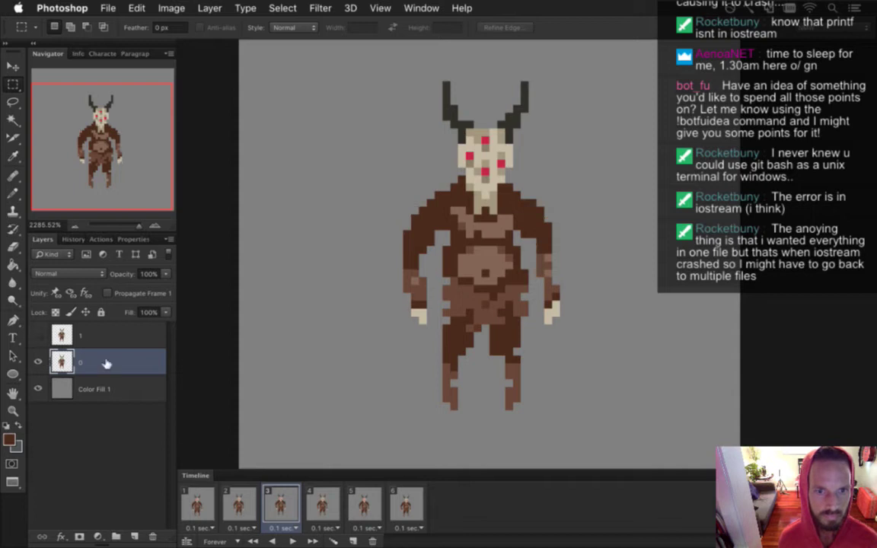
pyautogui.press('space')
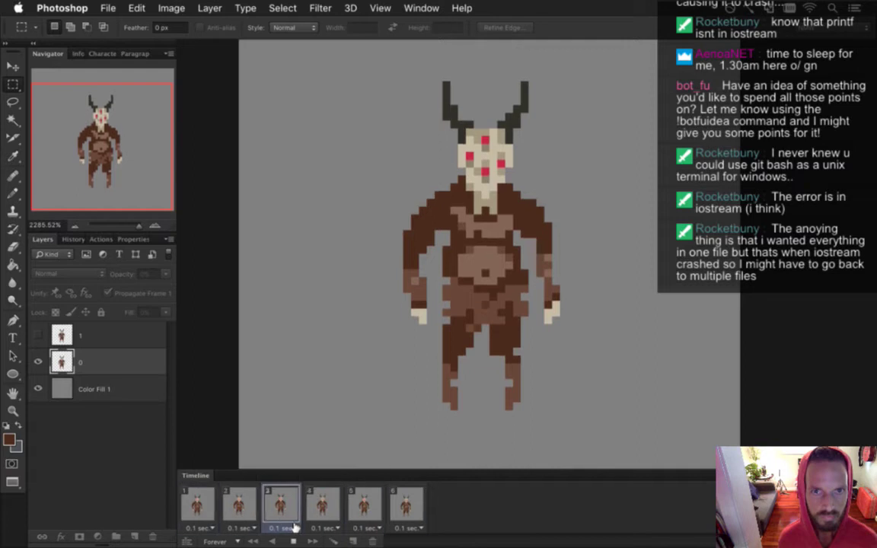
pyautogui.press('space')
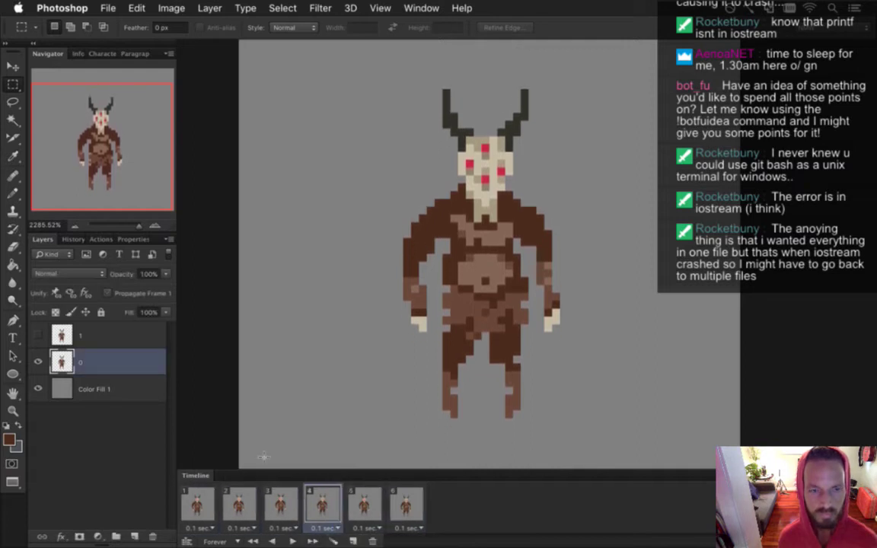
# Hide the Color Fill 1 background in all six frames and render them as the DrobthFloating.png PNG image sequence
pyautogui.click(197, 507)
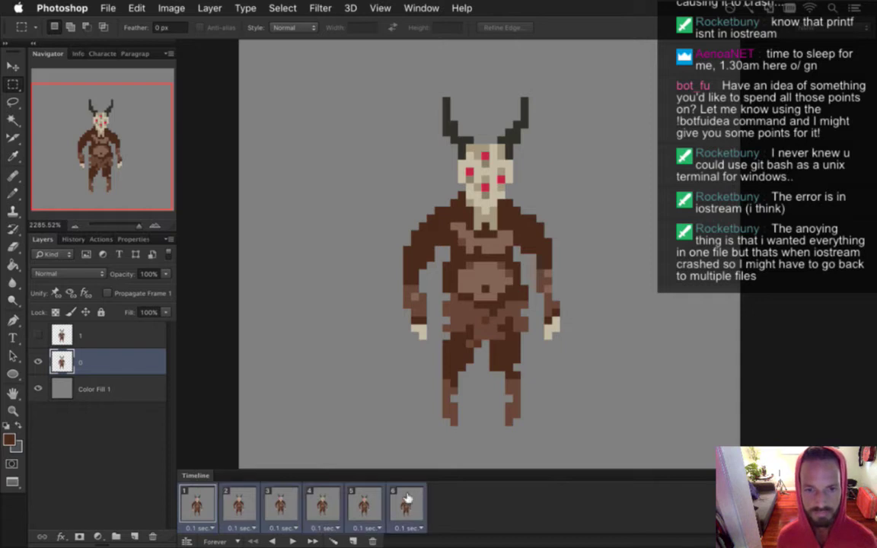
pyautogui.click(38, 389)
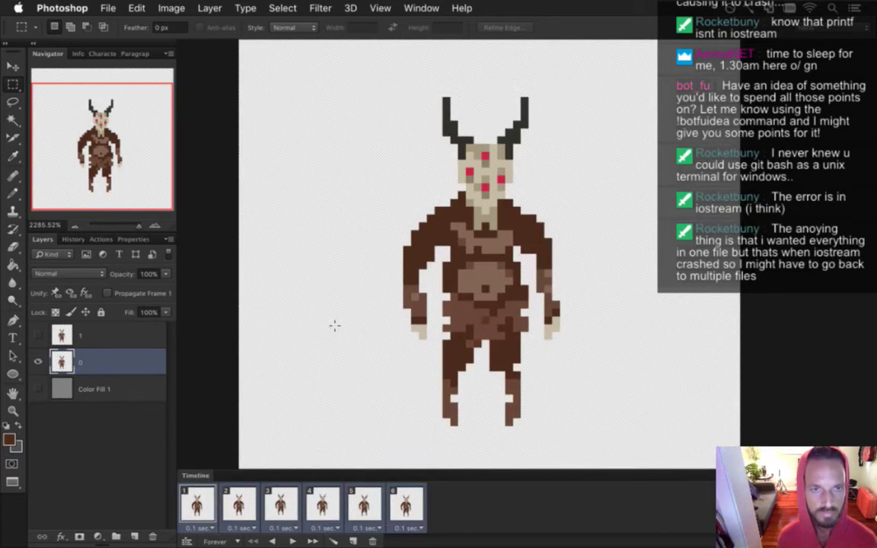
pyautogui.press('super+s')
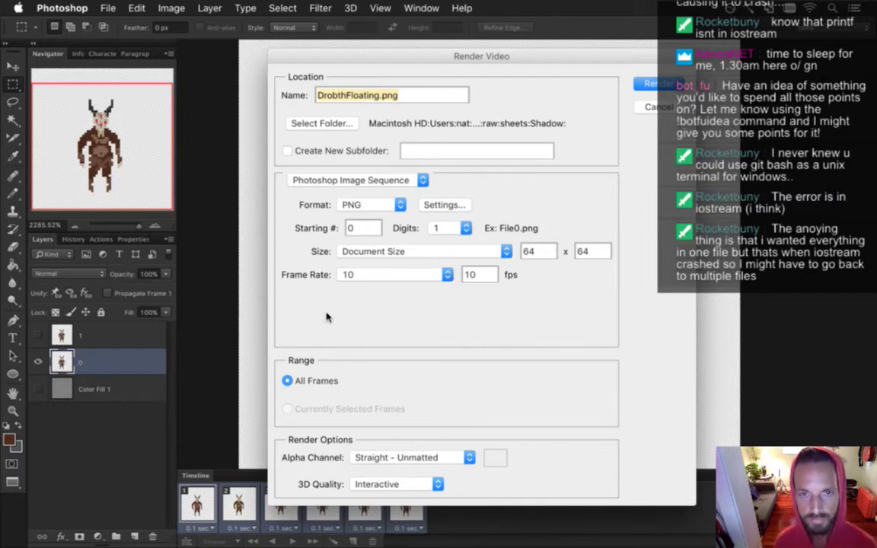
pyautogui.press('Return')
# Switch to the game to inspect the floating sprite's placement in the cryo chamber, and return to Photoshop
pyautogui.press('super+Tab')
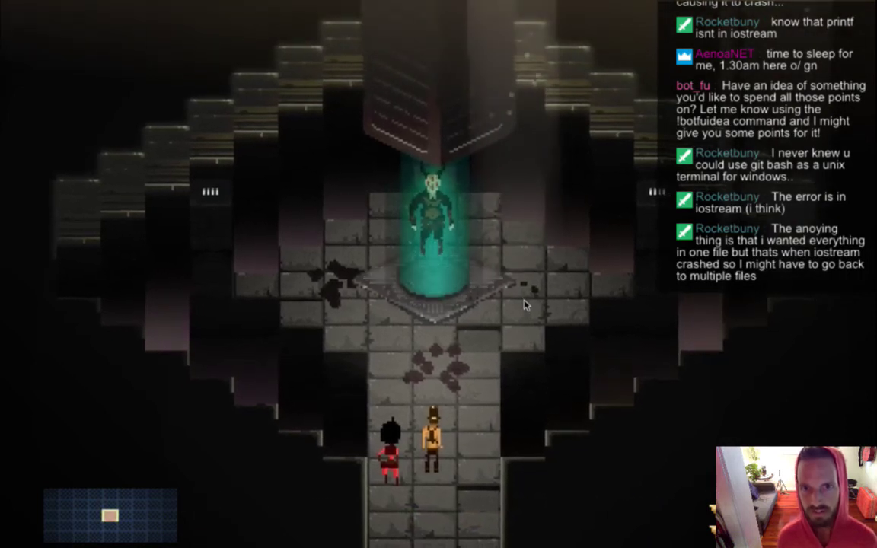
pyautogui.press('super+Tab')
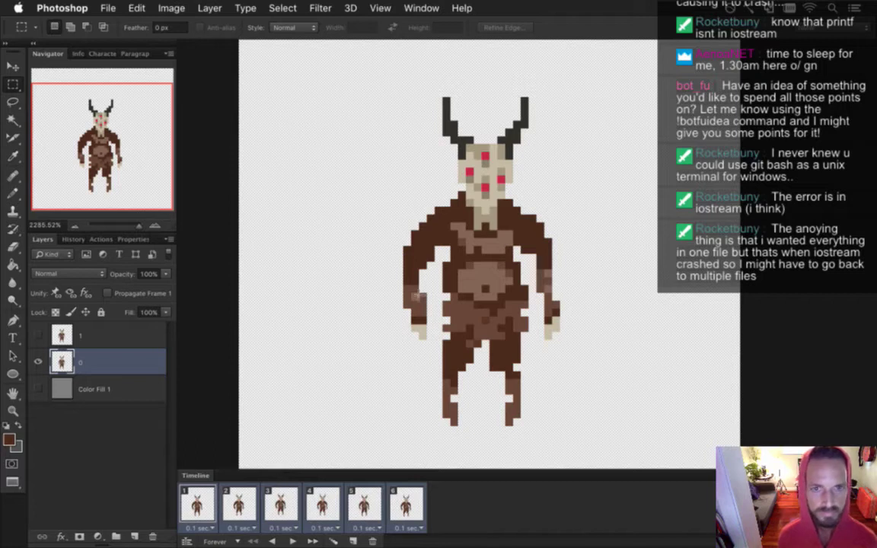
# Select layers 0 and 1 and shift them down two pixels in animation frame 1
pyautogui.moveTo(403, 344); pyautogui.dragTo(383, 348)
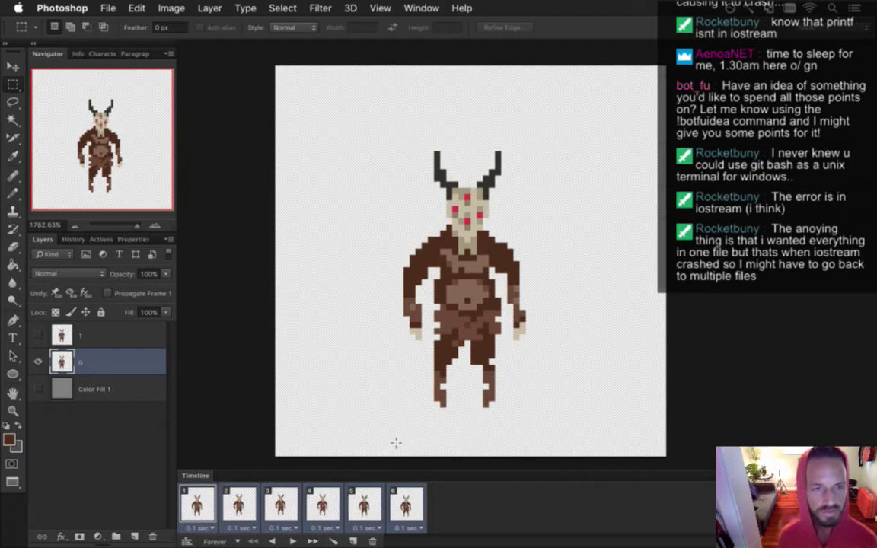
pyautogui.keyDown('shift'); pyautogui.click(144, 338); pyautogui.keyUp('shift')
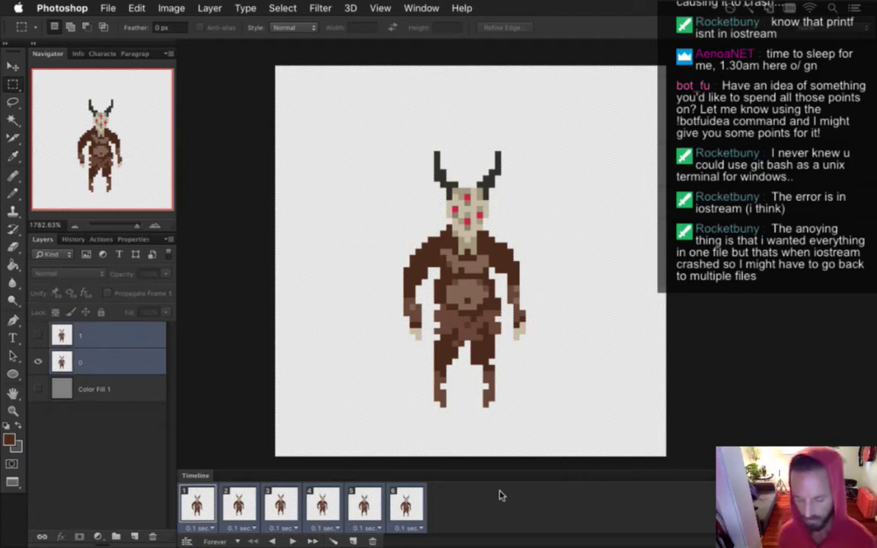
pyautogui.click(199, 506)
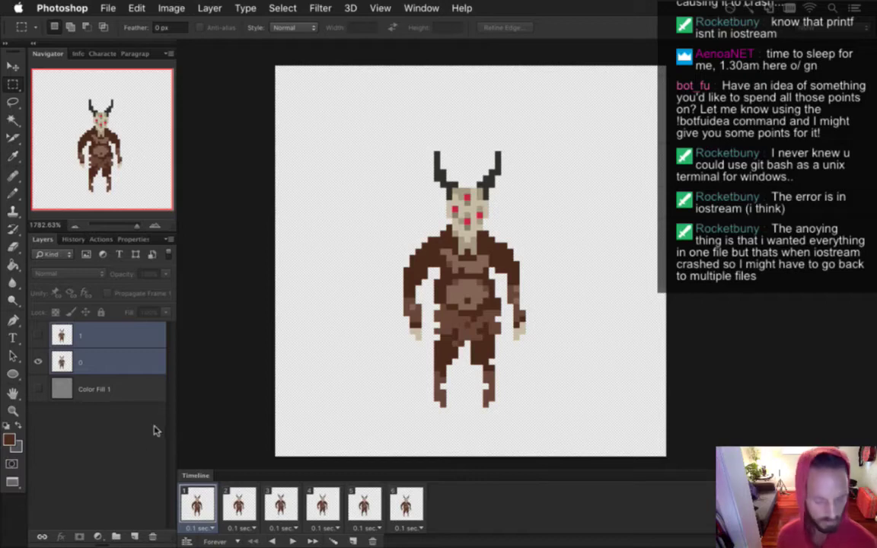
pyautogui.press('v')
pyautogui.press('Down')
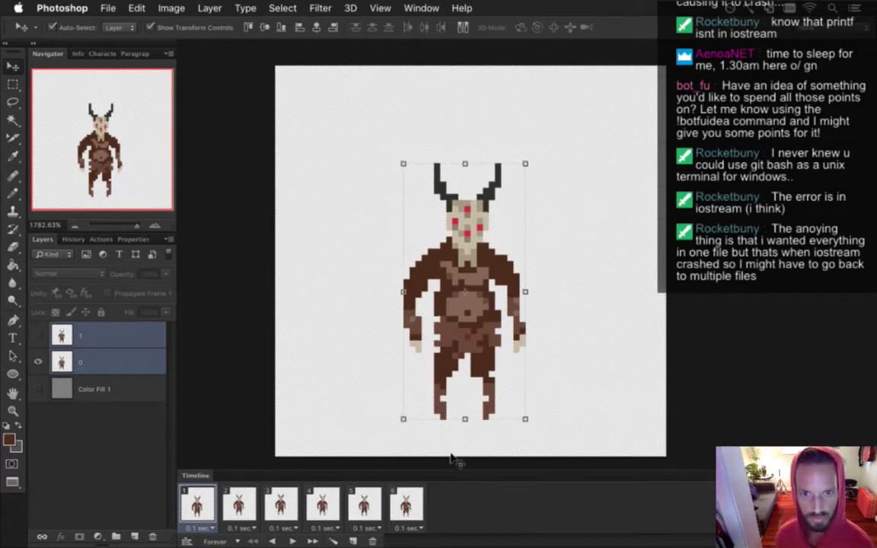
# Shift the sprite down a few pixels in the remaining animation frames to match the lowered first frame
pyautogui.click(240, 505)
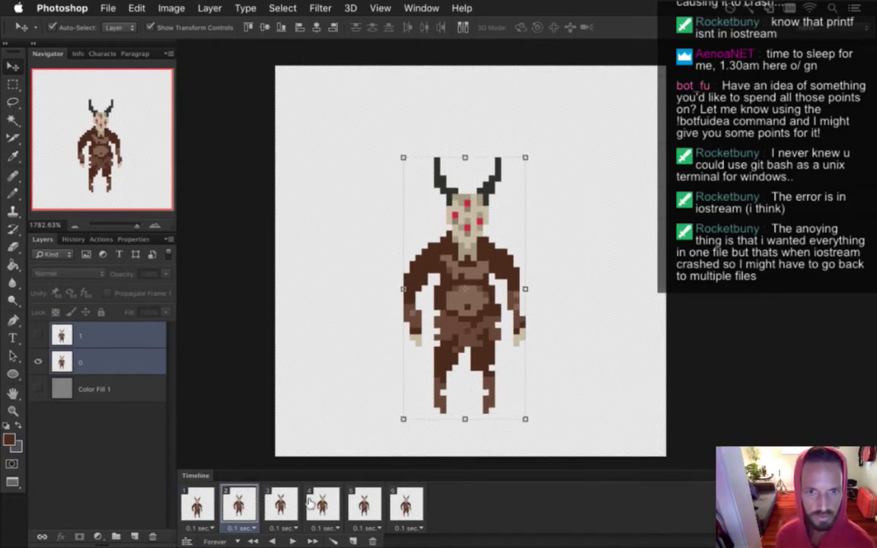
pyautogui.click(288, 500)
pyautogui.press('Down')
pyautogui.press('Down')
pyautogui.press('Down')
pyautogui.click(324, 503)
pyautogui.press('Down')
pyautogui.press('Down')
pyautogui.press('Down')
pyautogui.press('Down')
pyautogui.click(367, 503)
pyautogui.press('Down')
pyautogui.press('Down')
pyautogui.click(403, 500)
pyautogui.press('Down')
pyautogui.press('Down')
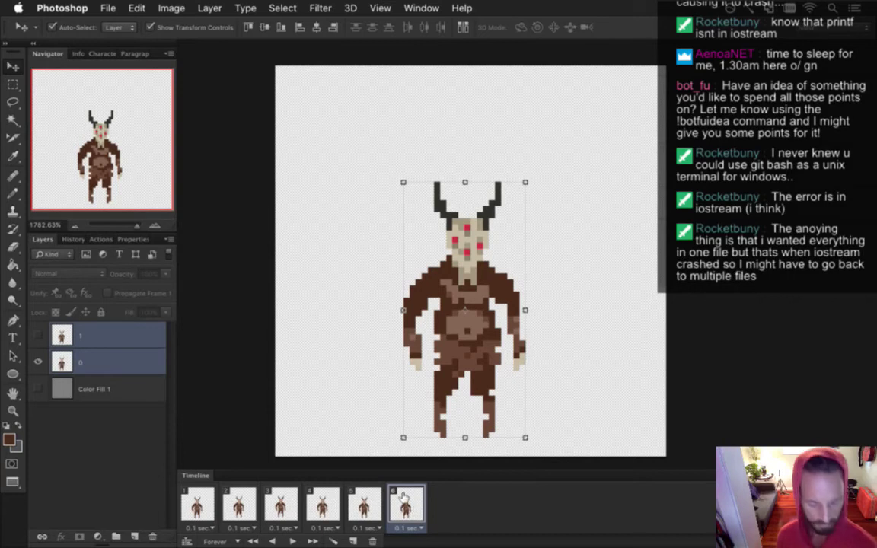
# Render the lowered frames again as a PNG image sequence, replacing the earlier export
pyautogui.press('alt+shift+super+r')
pyautogui.press('Return')
pyautogui.press('Return')
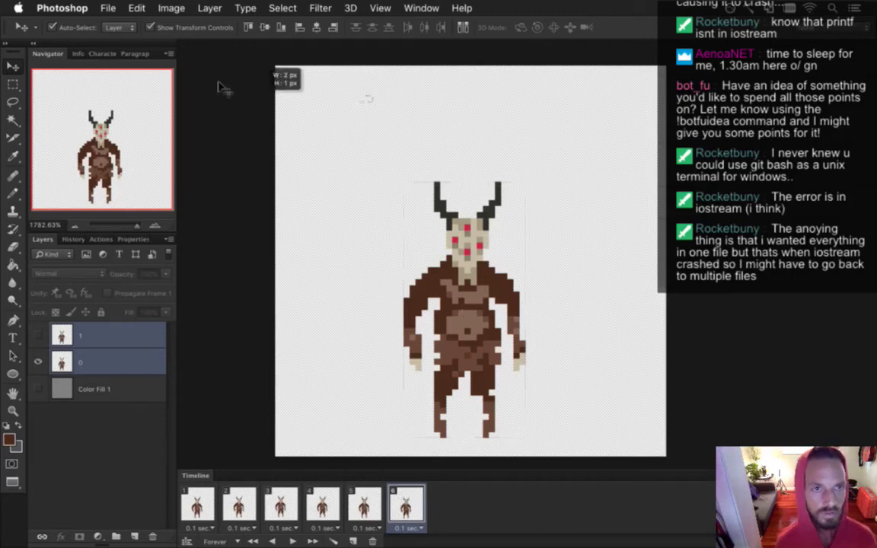
pyautogui.click(320, 83)
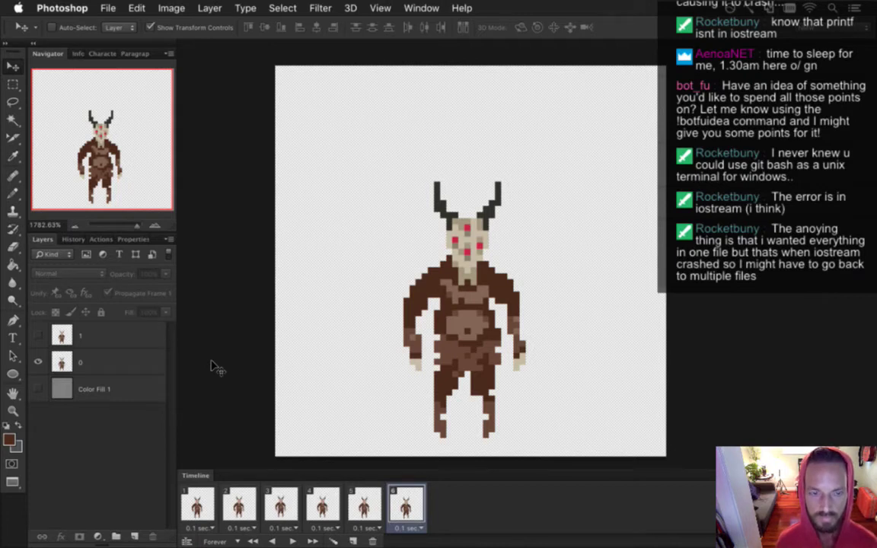
# Switch to Xcode, run the game to check the lowered sprite in the cryo chamber, and quit the game
pyautogui.press('super+Tab')
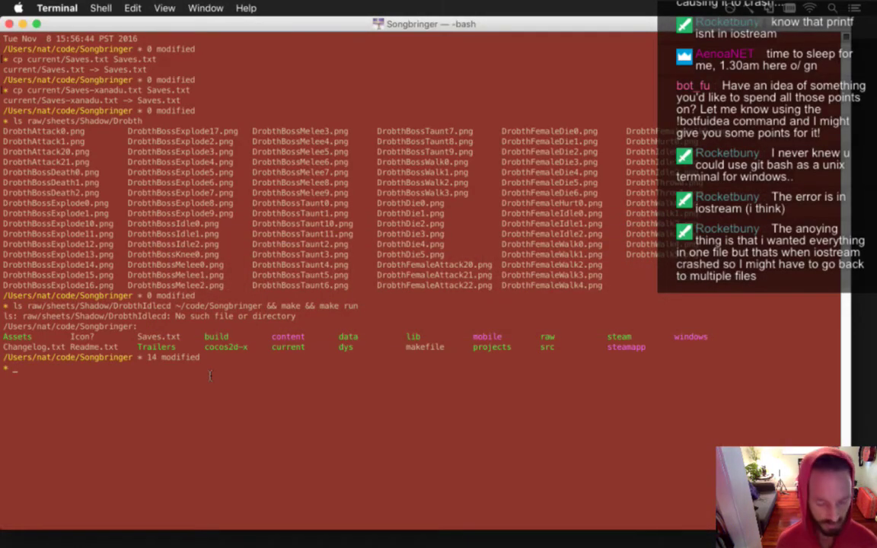
pyautogui.press('super+Tab')
pyautogui.press('super+Tab')
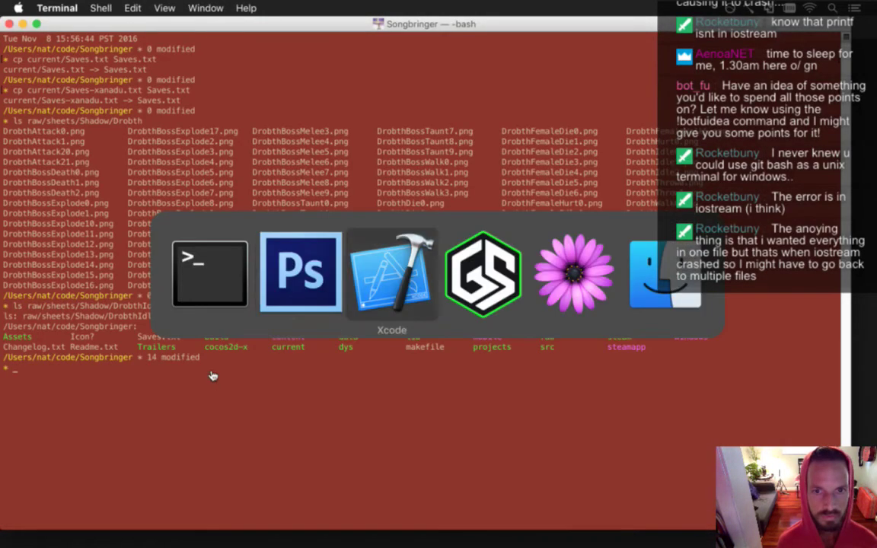
pyautogui.press('super+Tab')
pyautogui.press('super+r')
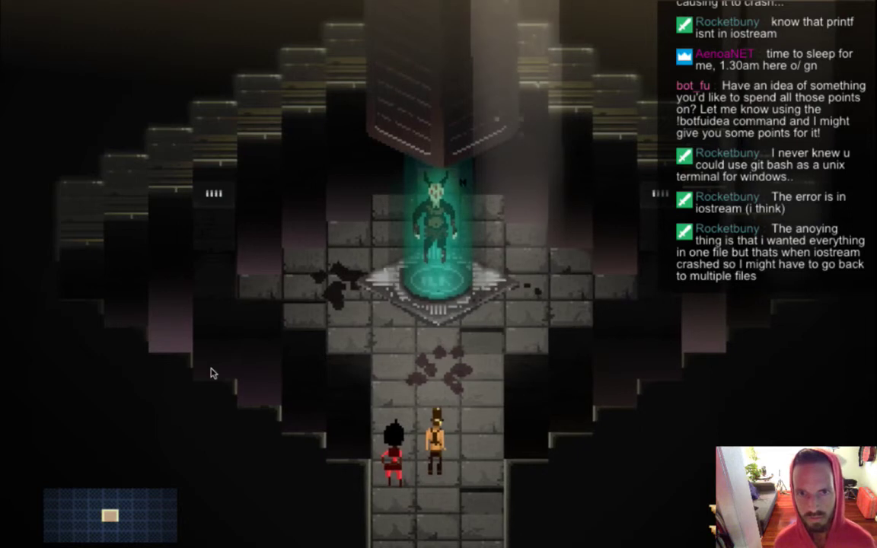
pyautogui.press('super+q')
pyautogui.press('super+Tab')
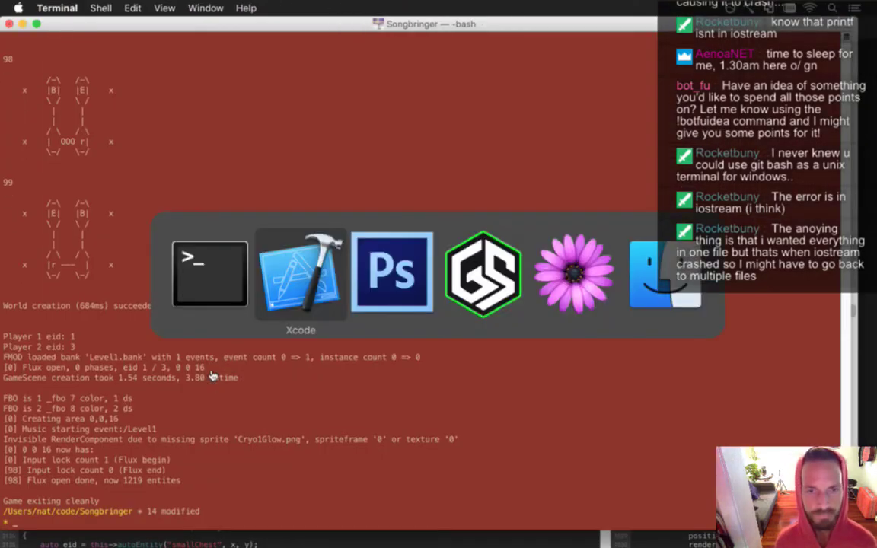
# Switch to Photoshop, select layers 0 and 1, and shift them one pixel right and two pixels down in animation frame 6
pyautogui.press('super+Tab')
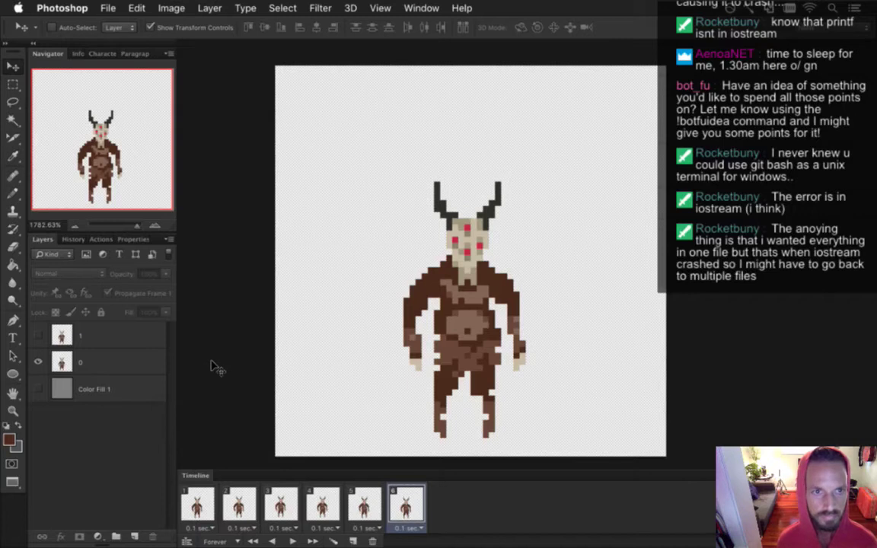
pyautogui.click(116, 363)
pyautogui.keyDown('shift'); pyautogui.click(131, 335); pyautogui.keyUp('shift')
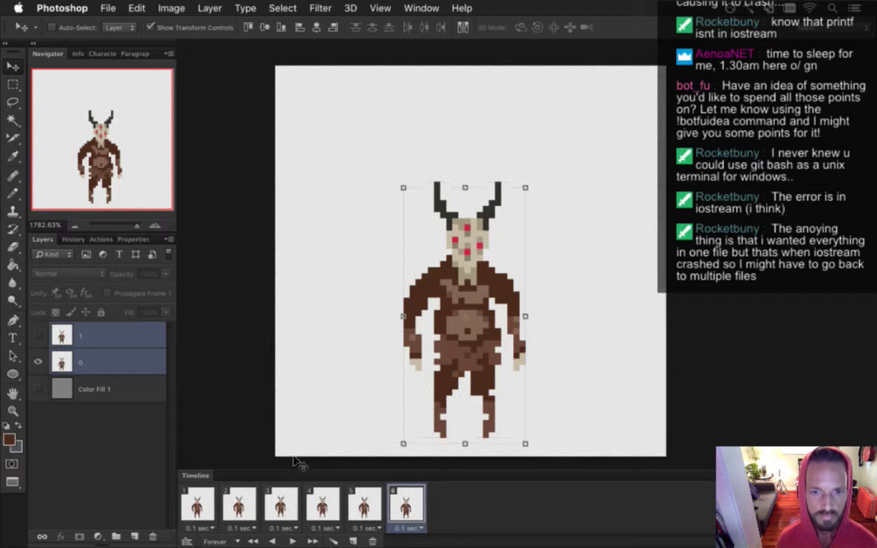
pyautogui.press('Right')
pyautogui.press('Down')
pyautogui.press('Down')
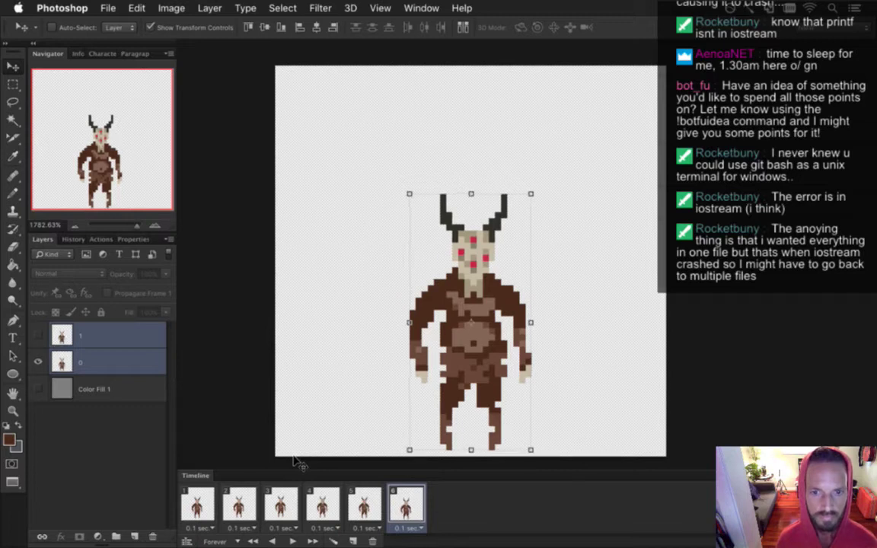
# Shift the sprite right and down in animation frames 5 through 1 to match the adjusted frame 6
pyautogui.click(363, 504)
pyautogui.press('Down')
pyautogui.press('Down')
pyautogui.press('Right')
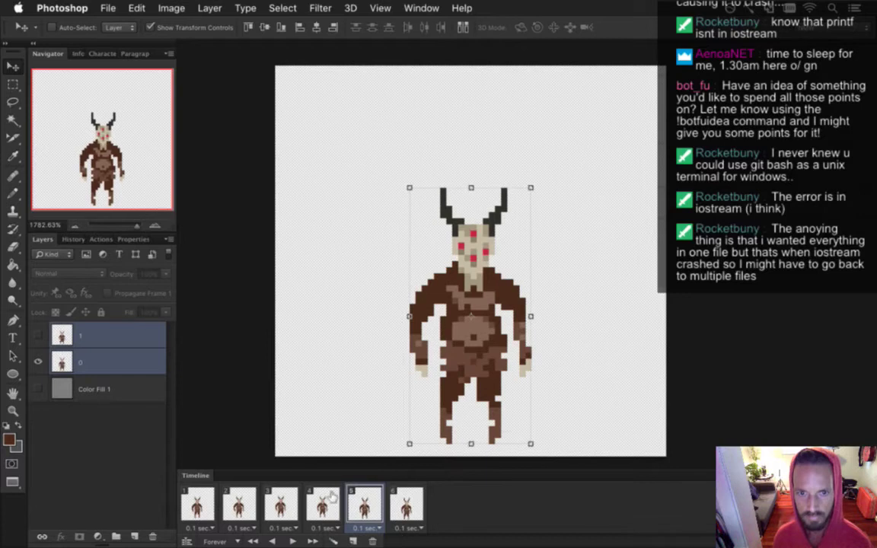
pyautogui.click(329, 504)
pyautogui.press('Down')
pyautogui.press('Down')
pyautogui.press('Right')
pyautogui.click(280, 506)
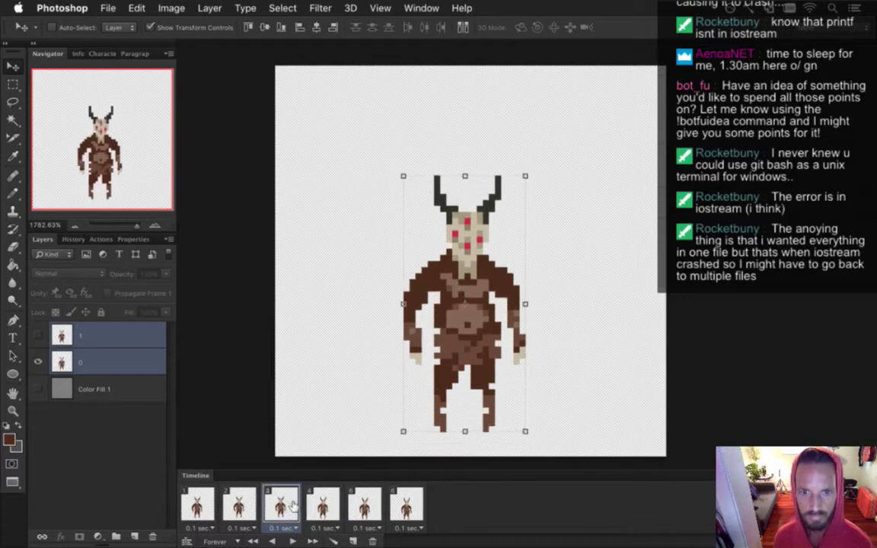
pyautogui.click(244, 512)
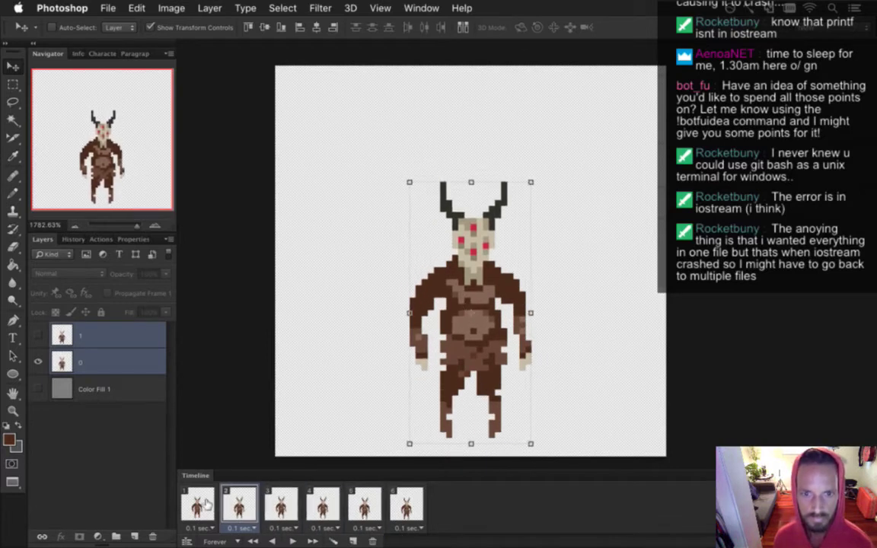
pyautogui.click(207, 504)
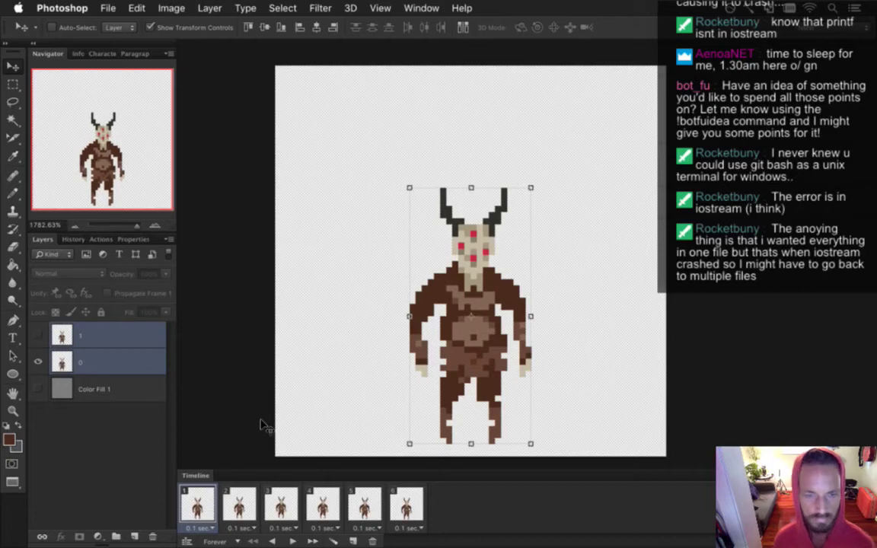
pyautogui.press('super+r')
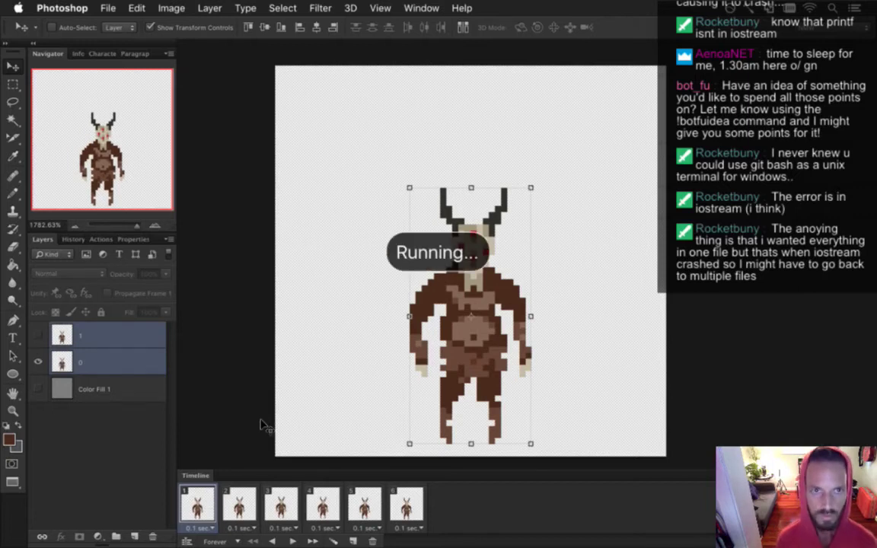
pyautogui.press('super+Tab')
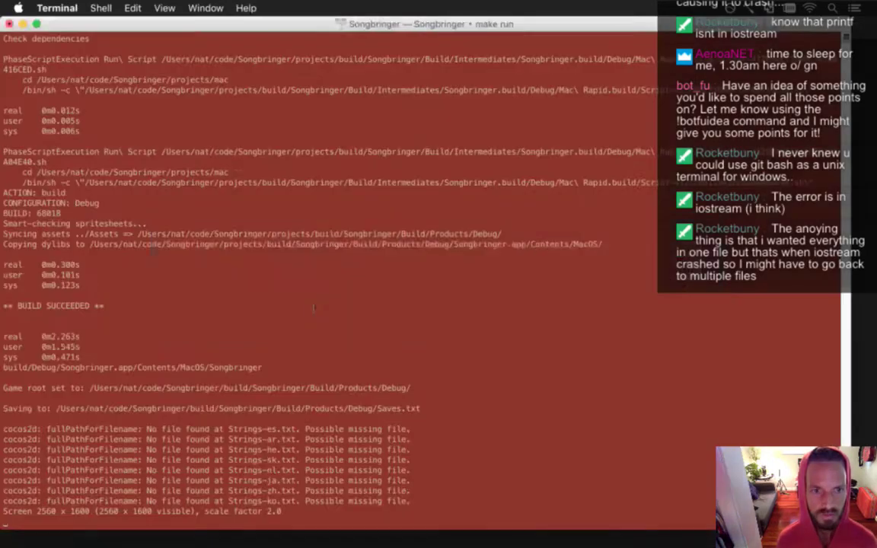
pyautogui.click(300, 335)
pyautogui.hotkey('ctrl', 'c')
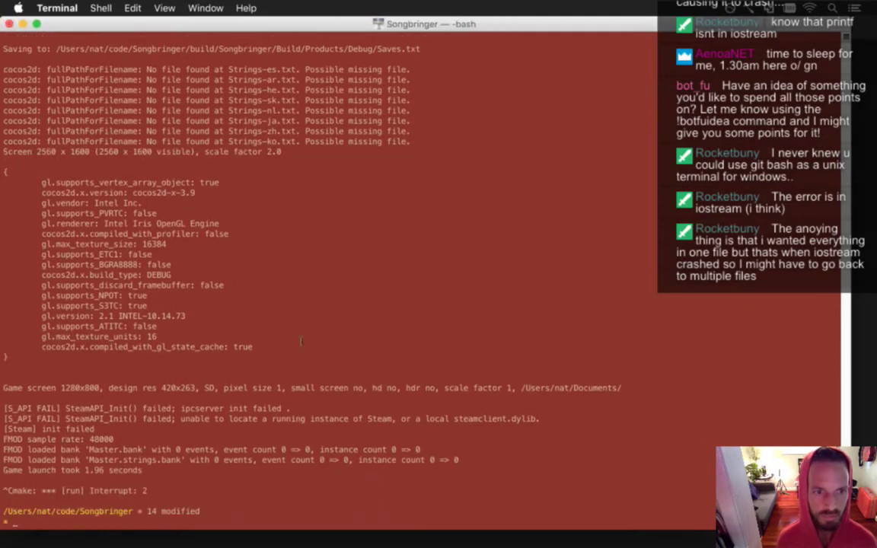
pyautogui.press('super+Tab')
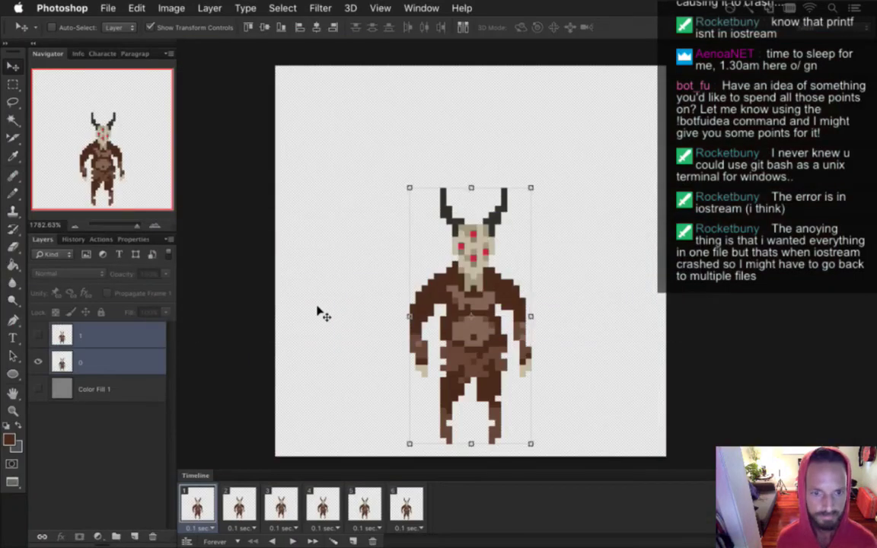
# Render the repositioned frames as the DrobthFloating.png image sequence, replacing the earlier export
pyautogui.press('super+r')
pyautogui.press('Return')
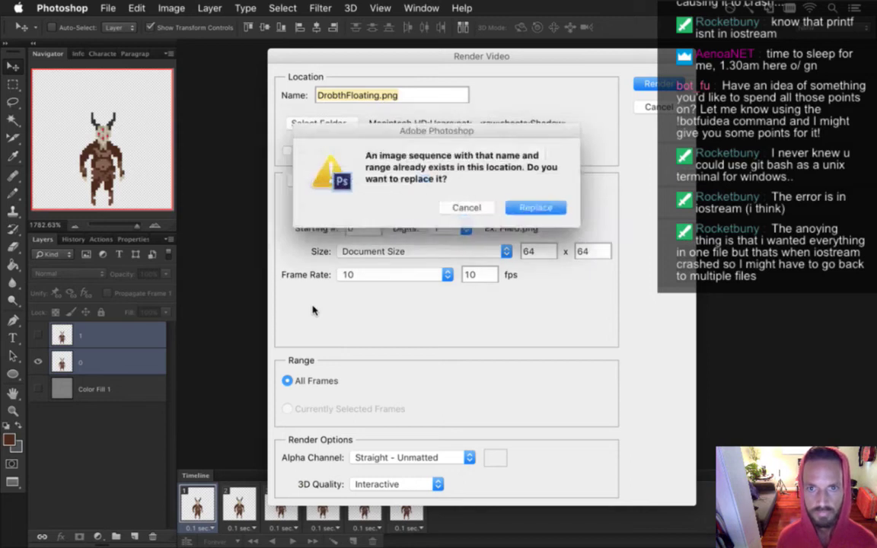
pyautogui.press('Return')
# Run the game to check the repositioned sprite in the cryo chamber, quit the game, and switch to Xcode
pyautogui.press('ctrl+alt+super+r')
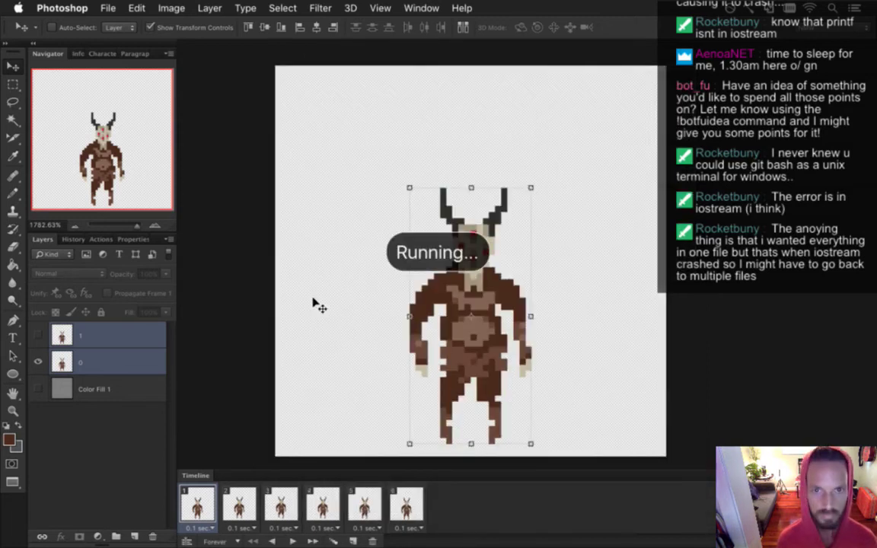
pyautogui.press('super+Tab')
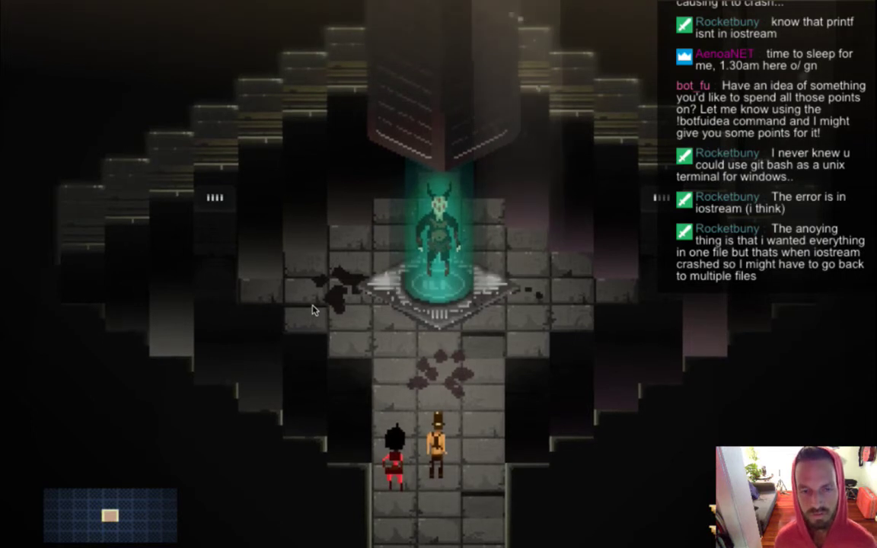
pyautogui.press('super+q')
pyautogui.press('super+Tab')
pyautogui.press('super+Tab')
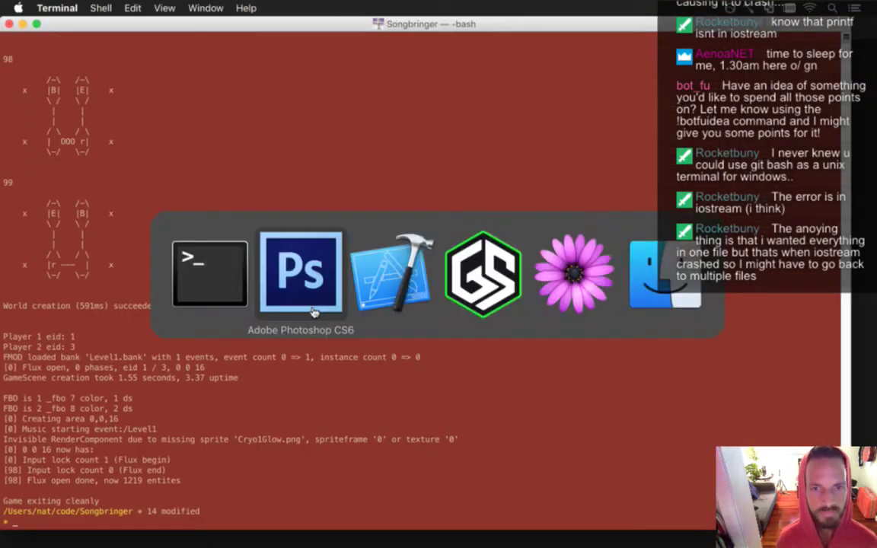
pyautogui.press('super+shift+o')
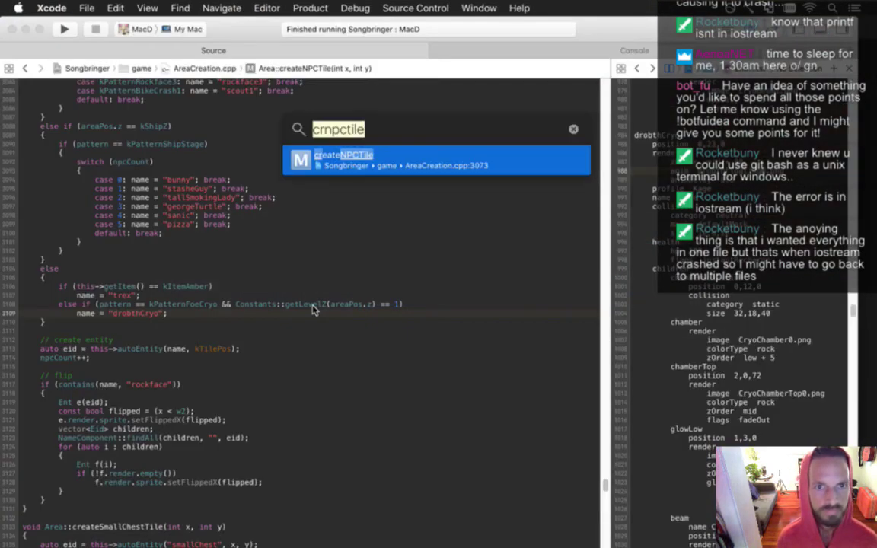
pyautogui.write('crtiles')
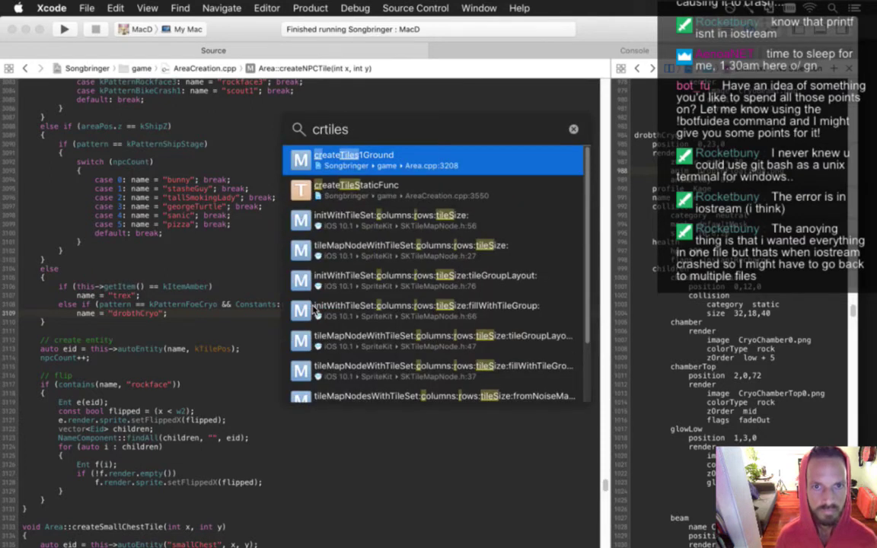
pyautogui.press('Return')
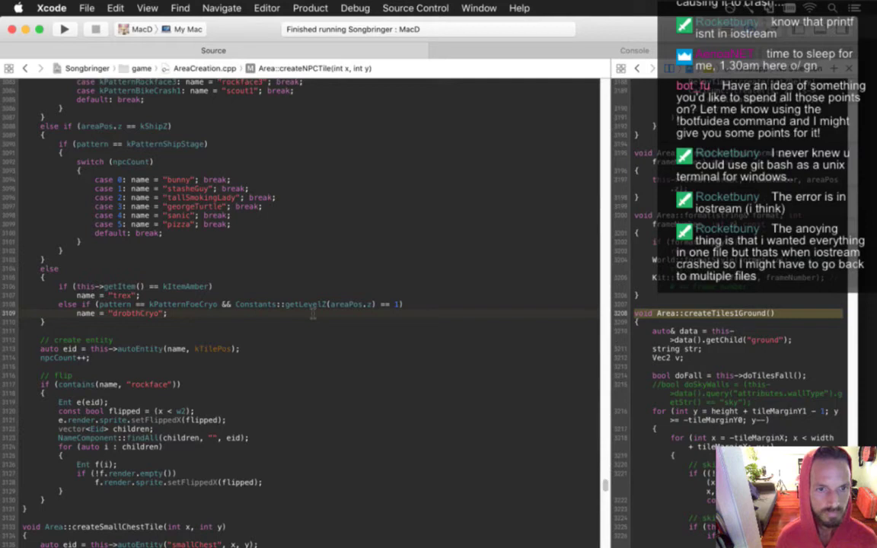
pyautogui.press('ctrl+super+Left')
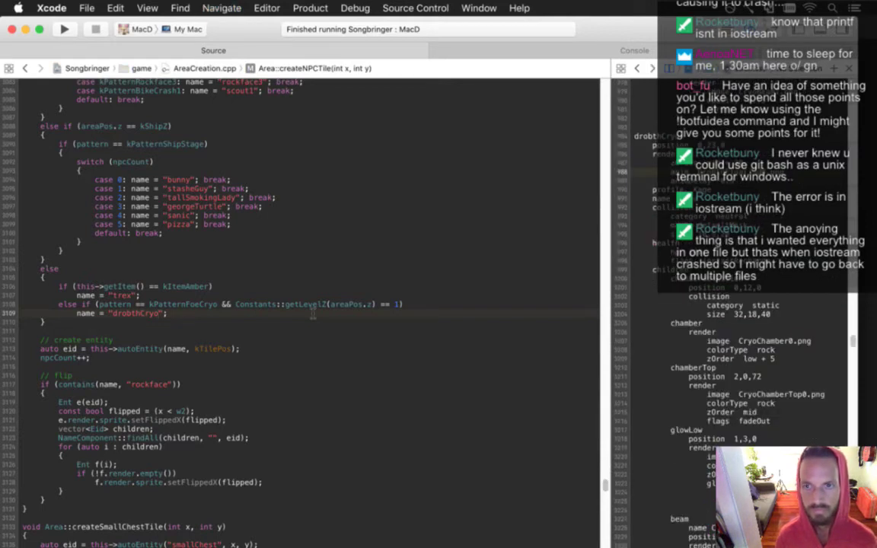
pyautogui.press('shift+super+o')
pyautogui.write('foes')
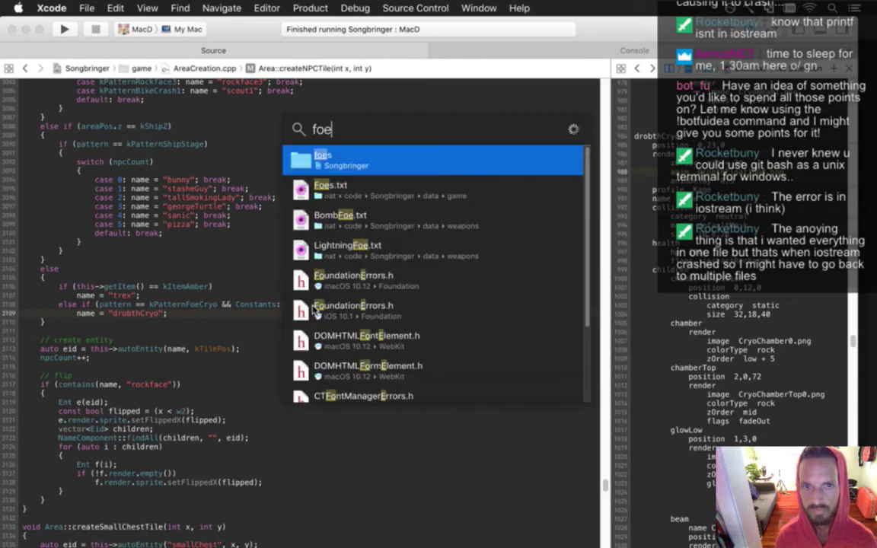
pyautogui.press('Down')
pyautogui.press('Return')
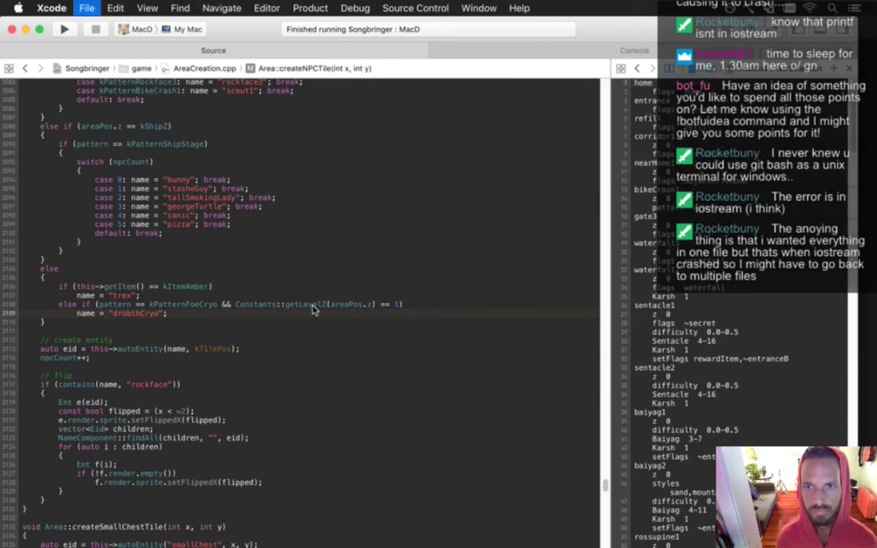
pyautogui.press('shift+super+o')
pyautogui.write('sav')
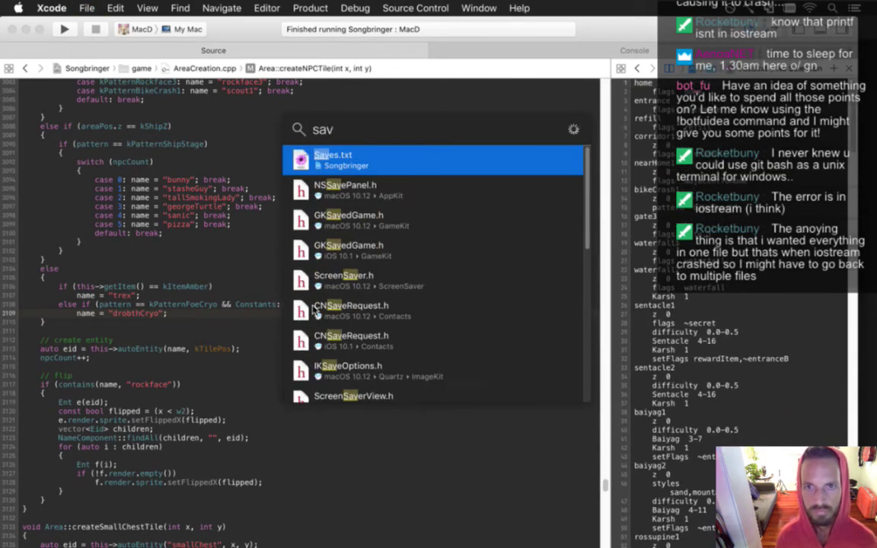
pyautogui.press('Escape')
pyautogui.press('ctrl+super+Left')
pyautogui.press('ctrl+super+Left')
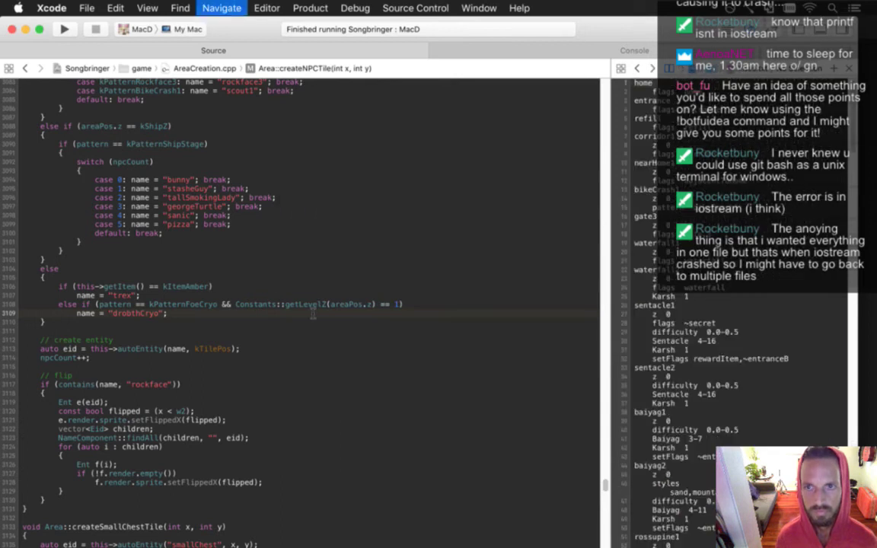
# Open the createTiles1Ground function of Area.cpp in the main code editor, keeping the drobthCryo data in the secondary editor
pyautogui.press('alt+super+grave')
pyautogui.press('super+shift+o')
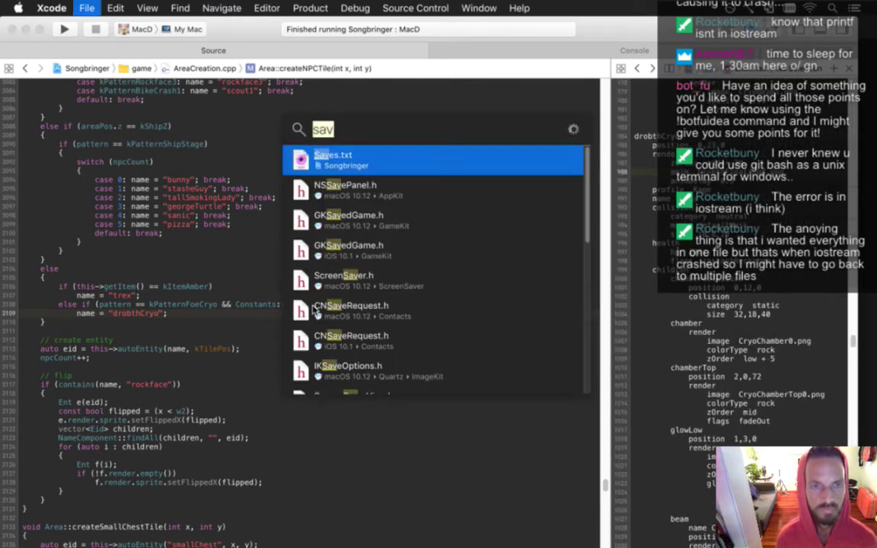
pyautogui.write('crtiles')
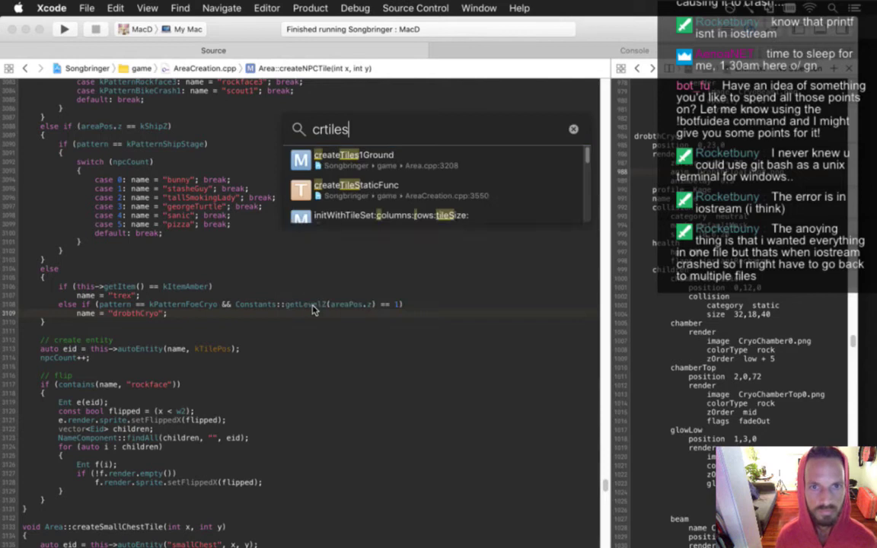
pyautogui.press('Return')
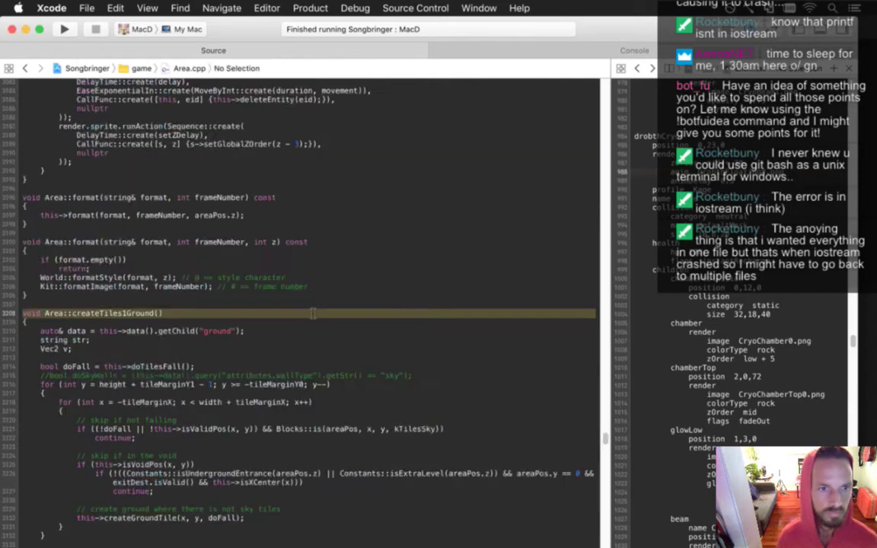